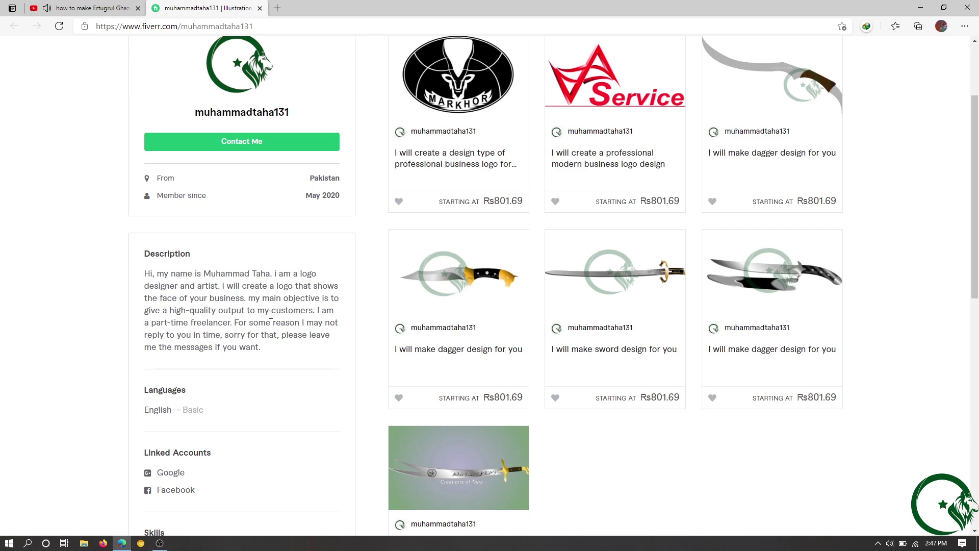
Look through the dagger and sword design gigs listed on the Fiverr profile page.
scroll(253, 348, down, 3)
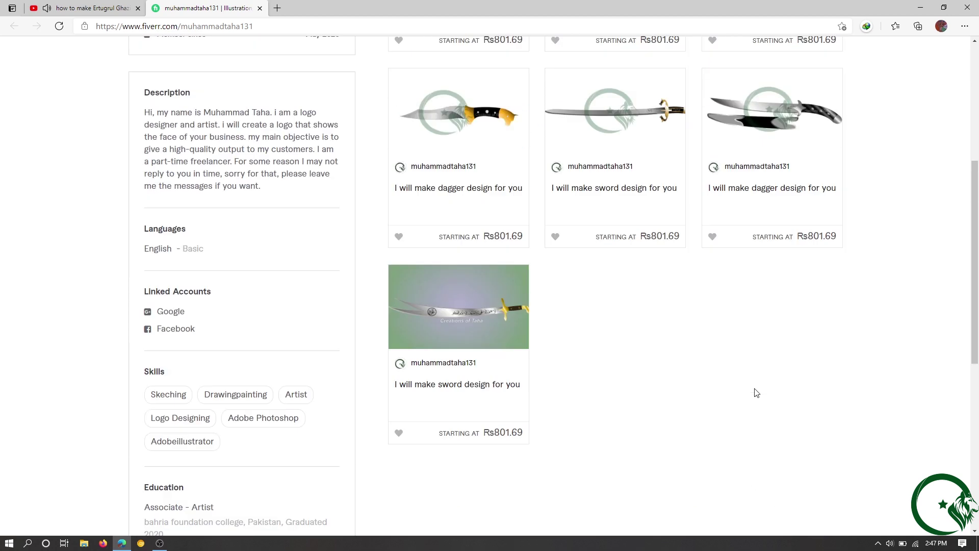
scroll(754, 393, up, 5)
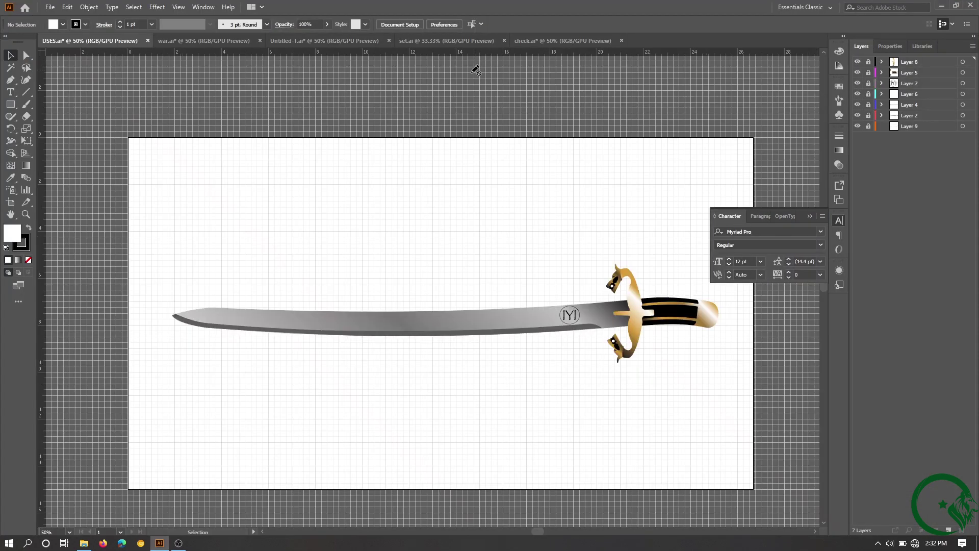
In war.ai, show the reference photo on Layer 1 and hide the dagger artwork on Layers 2 to 6.
click(207, 41)
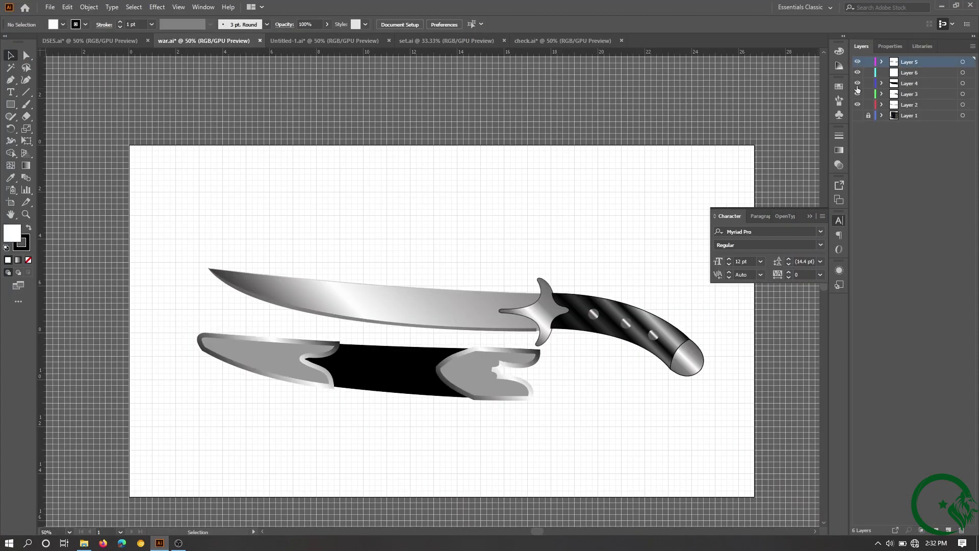
click(857, 115)
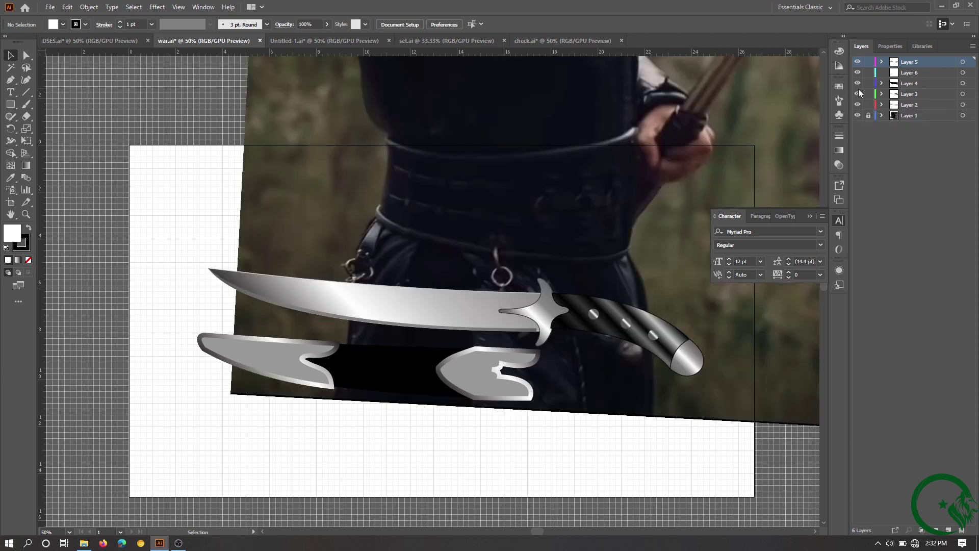
drag(857, 62, 857, 105)
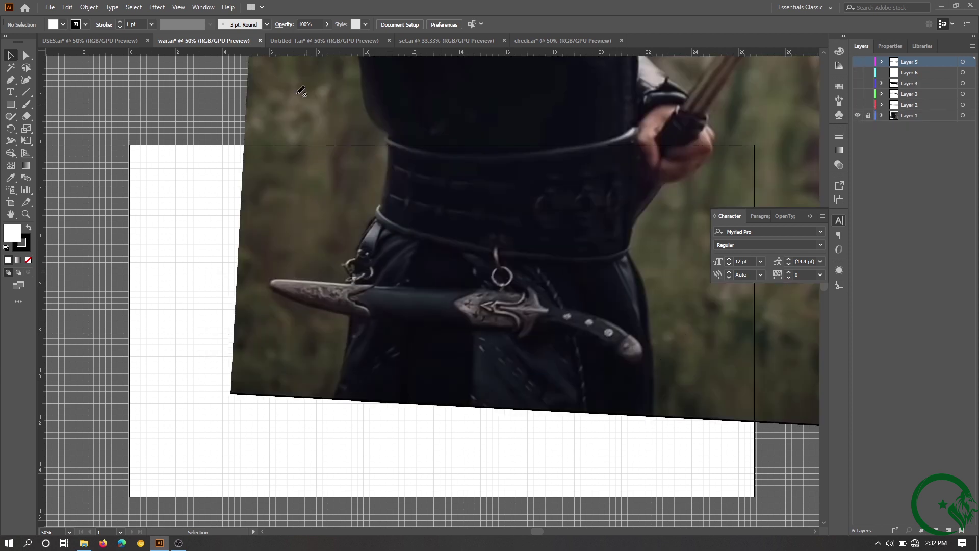
In Untitled-1.ai, hide the knife artwork on Layers 3 and 2 and show the reference photo on Layer 1.
key(ctrl+Tab)
double_click(857, 83)
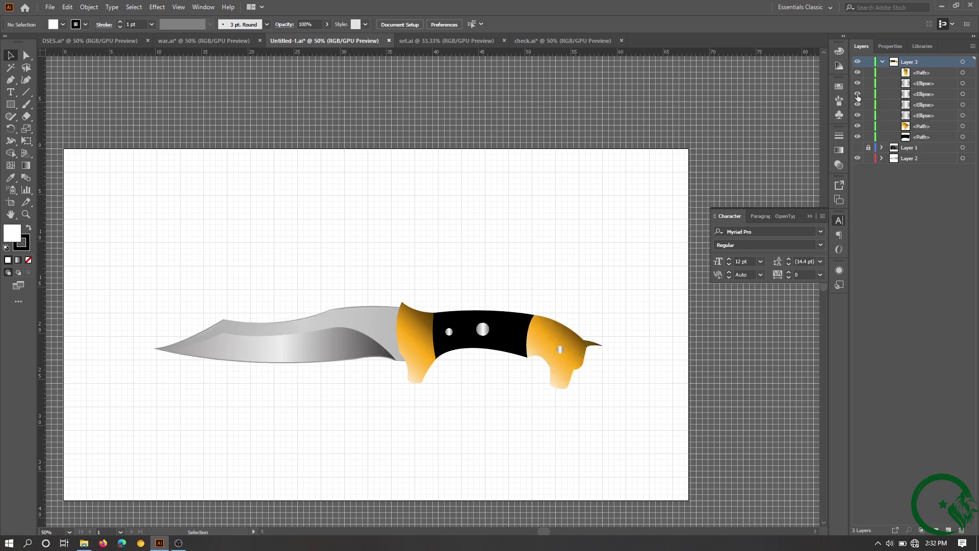
click(882, 62)
click(857, 62)
click(857, 83)
click(857, 72)
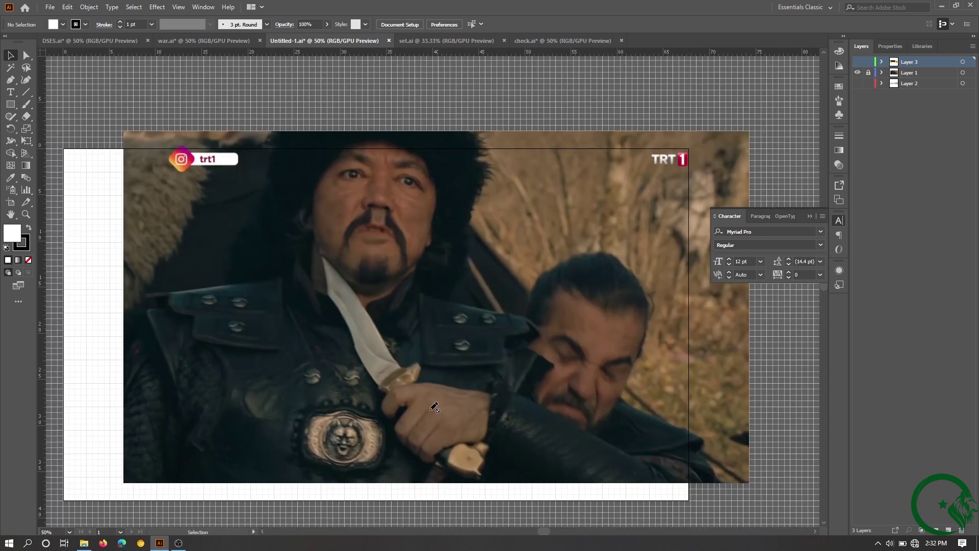
In set.ai, expand the layers and toggle the handle layer off and on to view the curved dagger's construction.
key(ctrl+Tab)
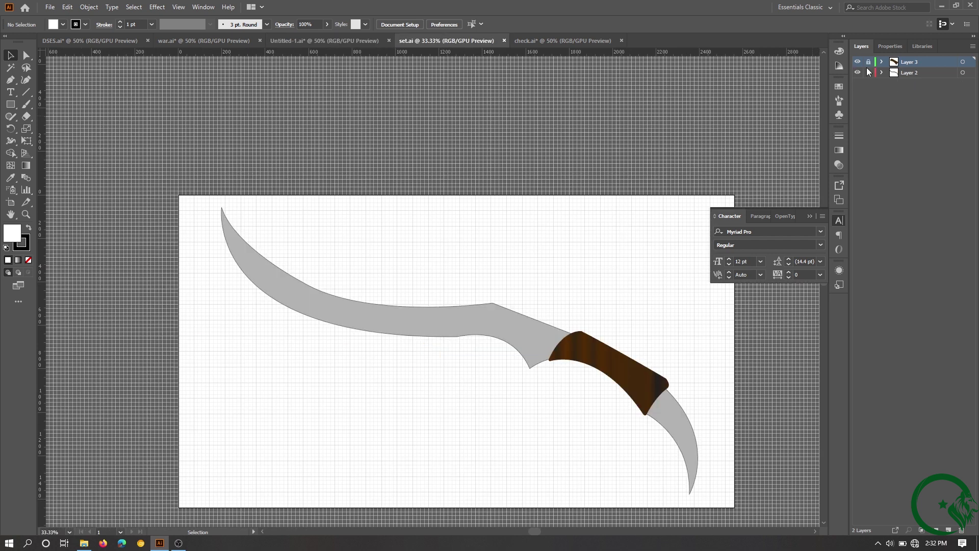
click(879, 84)
click(857, 83)
click(857, 83)
click(857, 62)
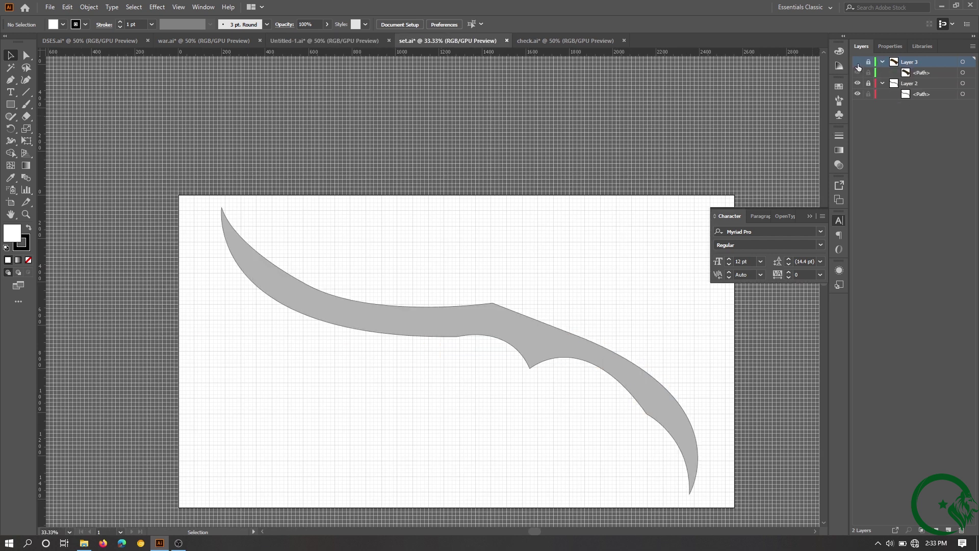
click(857, 62)
Examine the two-pointed sword and the circular calligraphy emblem on its blade up close in check.ai.
key(ctrl+Tab)
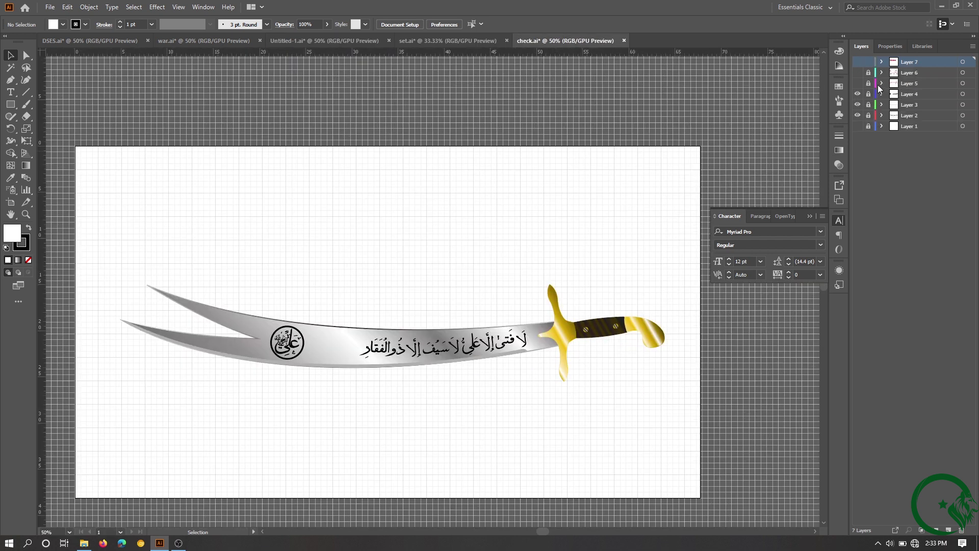
scroll(502, 276, down, 1)
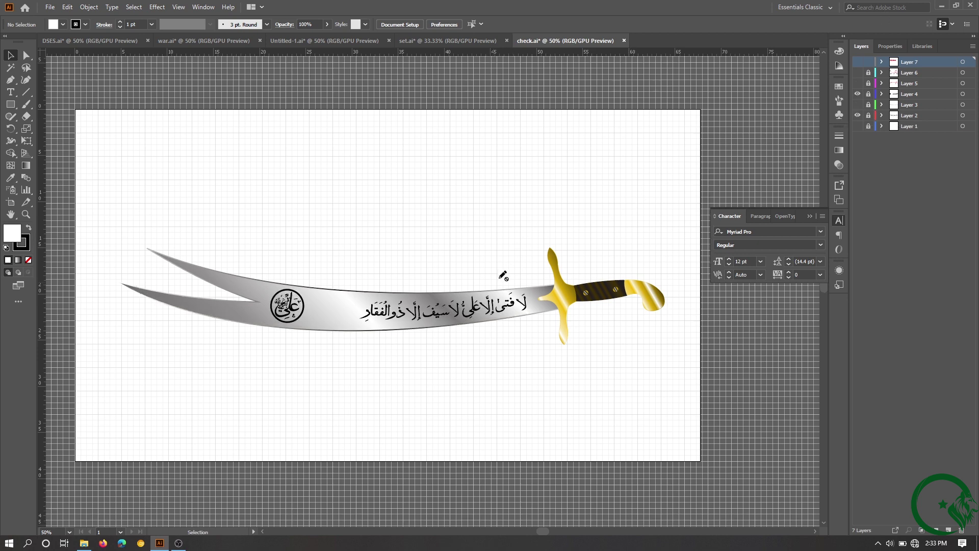
scroll(415, 366, up, 10)
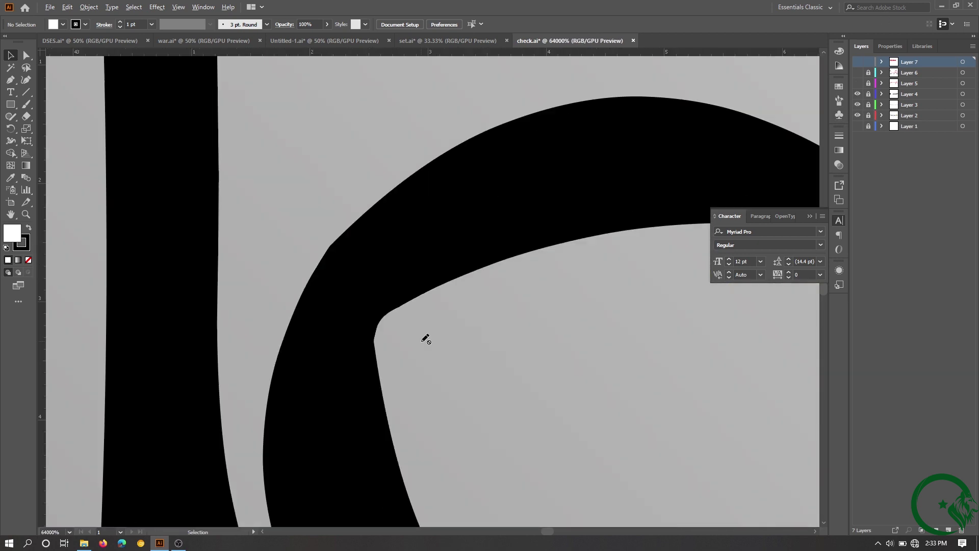
scroll(434, 363, down, 5)
scroll(437, 365, down, 5)
scroll(458, 357, up, 8)
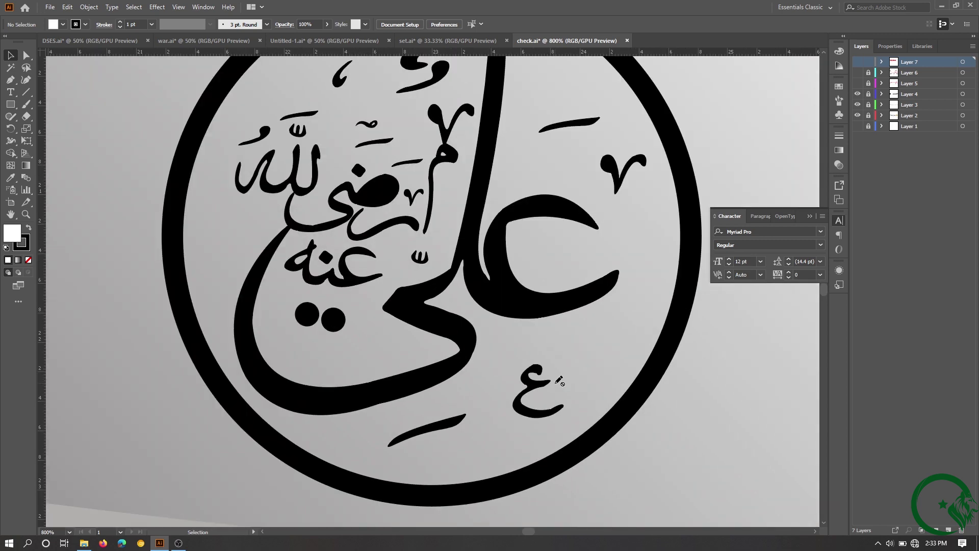
scroll(510, 502, down, 3)
scroll(510, 501, down, 3)
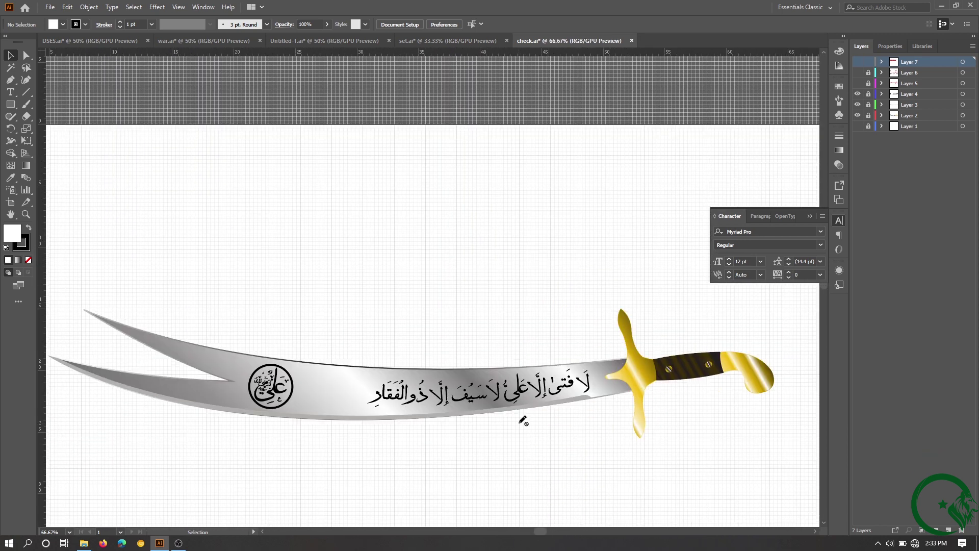
Toggle the visibility of the sword's layers in check.ai, and close the document without saving.
click(857, 115)
click(857, 115)
click(857, 94)
click(857, 73)
scroll(781, 103, down, 2)
click(857, 72)
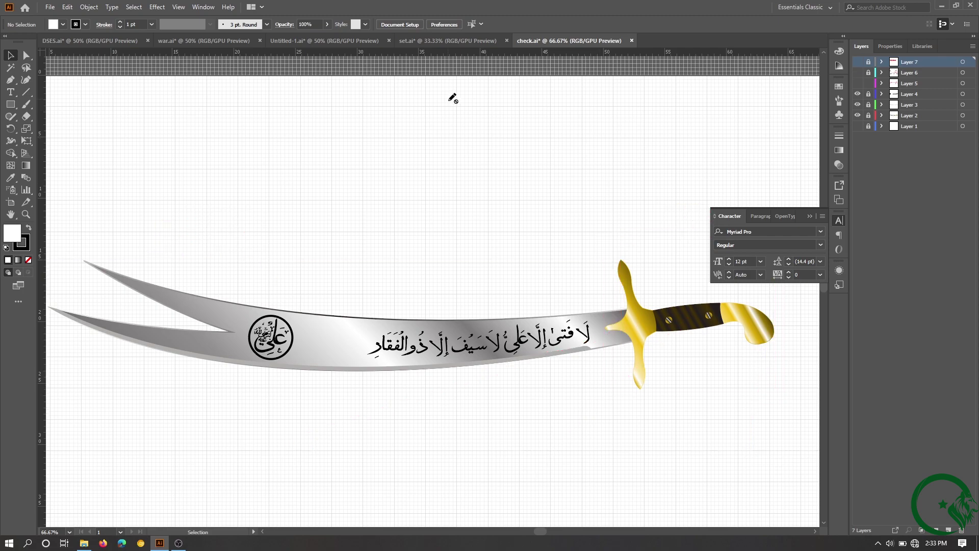
key(ctrl+w)
key(n)
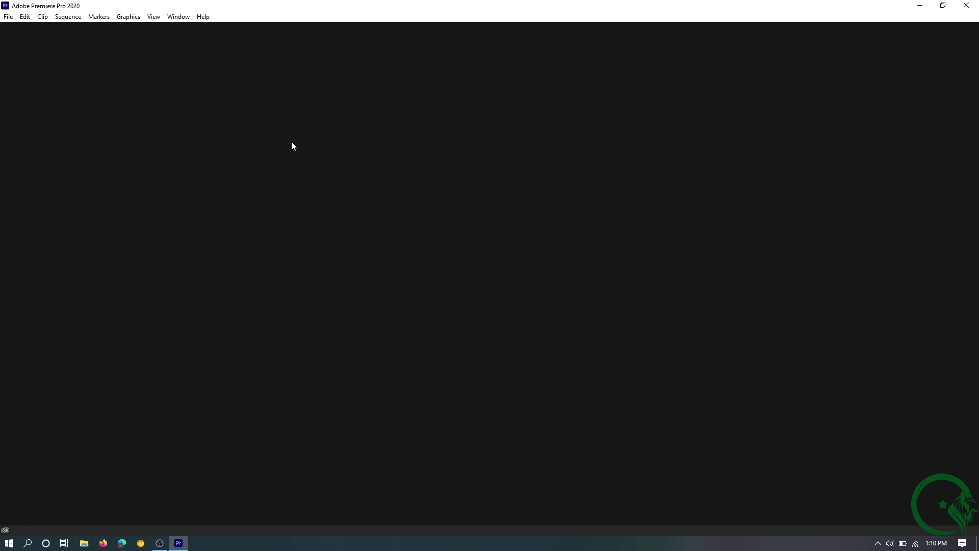
In Premiere Pro, create a new project named "new rr" and import done.mp4 from the New folder.
key(ctrl+alt+n)
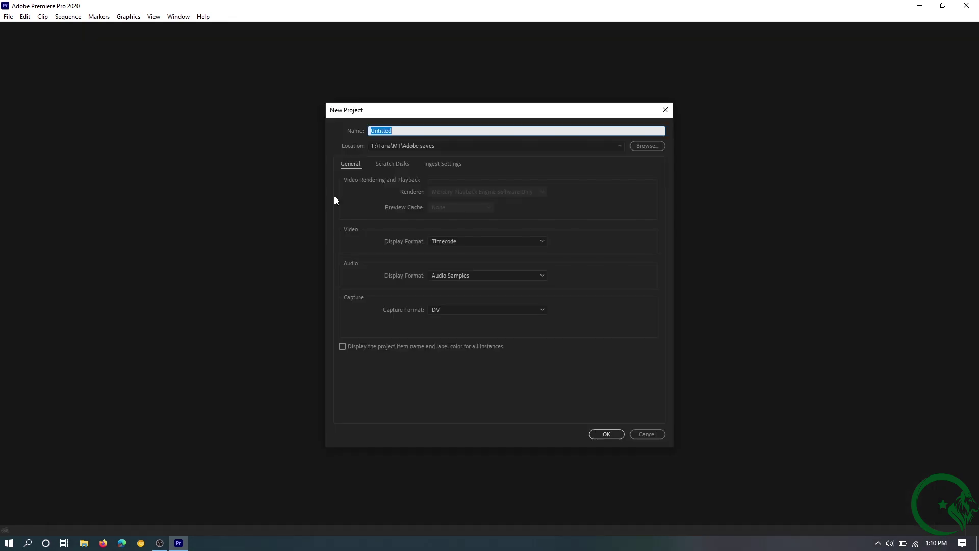
text(new rrr)
key(Return)
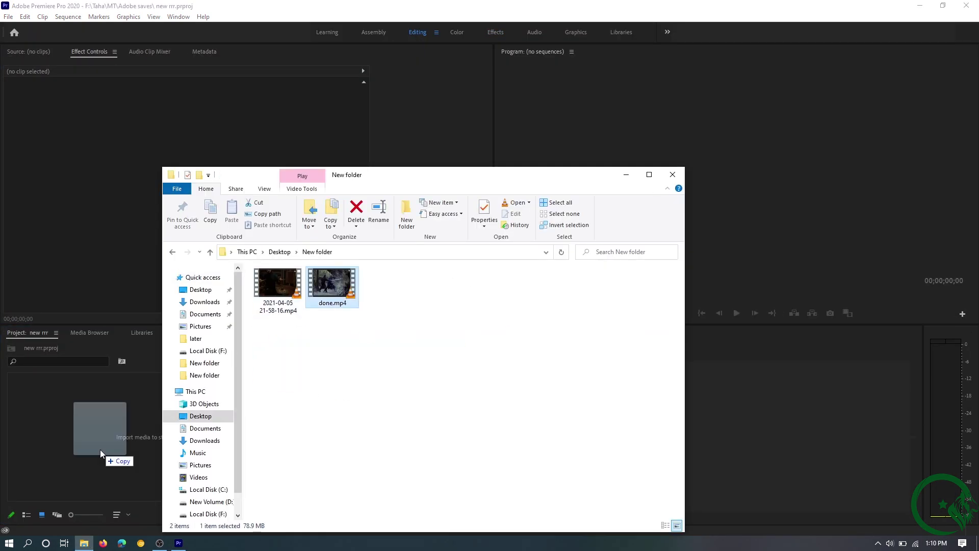
drag(105, 443, 92, 438)
Play the clip and step back to the frame at 00:00:29:28 where the man holds the dagger and sheath.
click(736, 313)
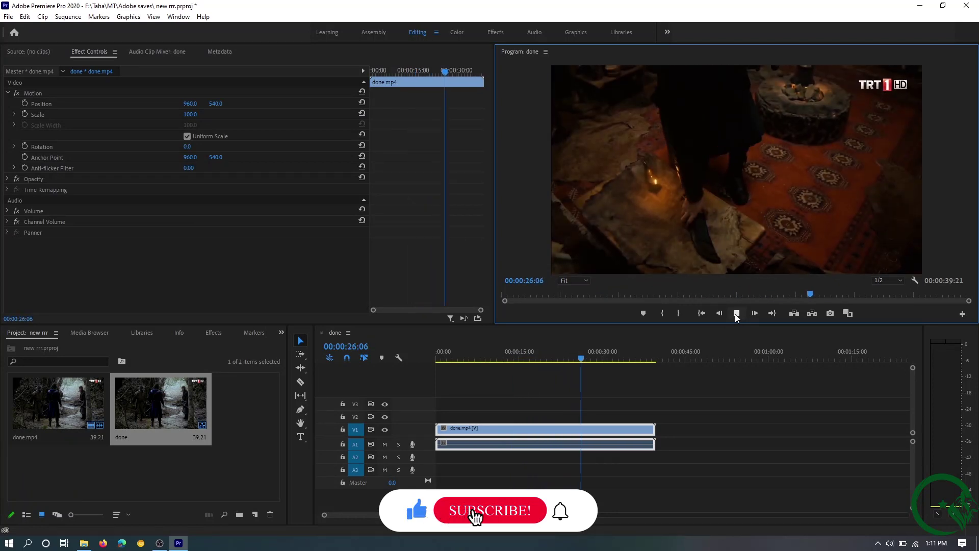
click(754, 313)
key(space)
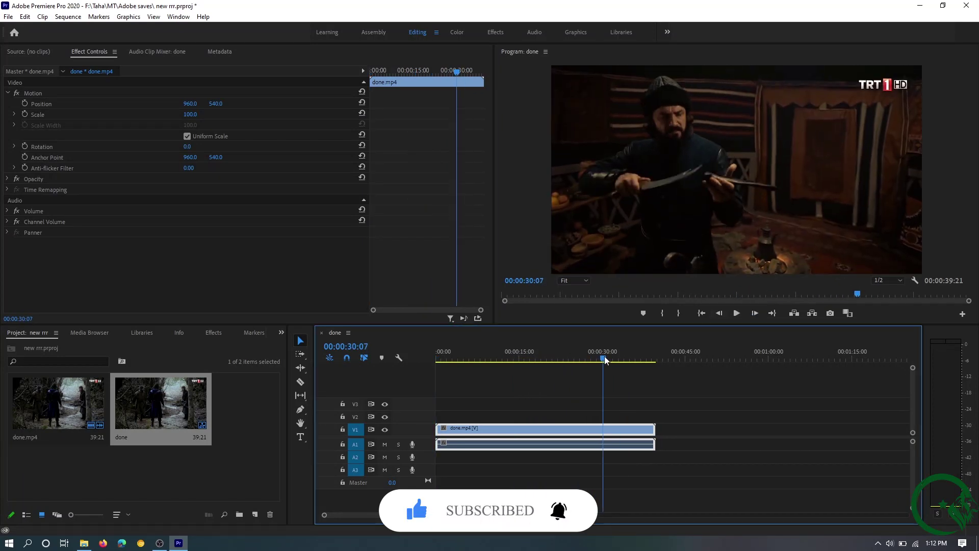
click(719, 313)
click(719, 313)
click(719, 313)
Export the current frame as a PNG still into the New folder on the Desktop.
click(830, 313)
click(560, 291)
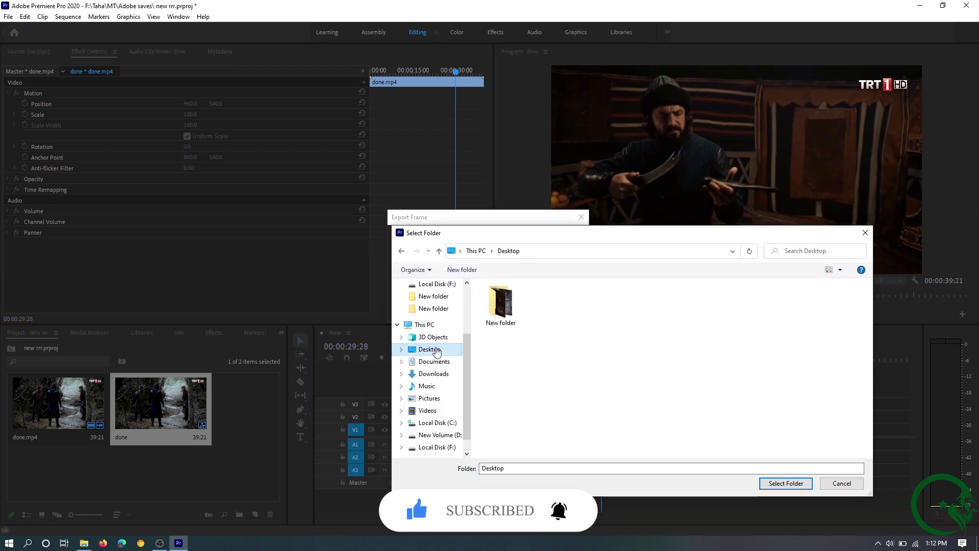
click(782, 481)
click(469, 255)
click(448, 305)
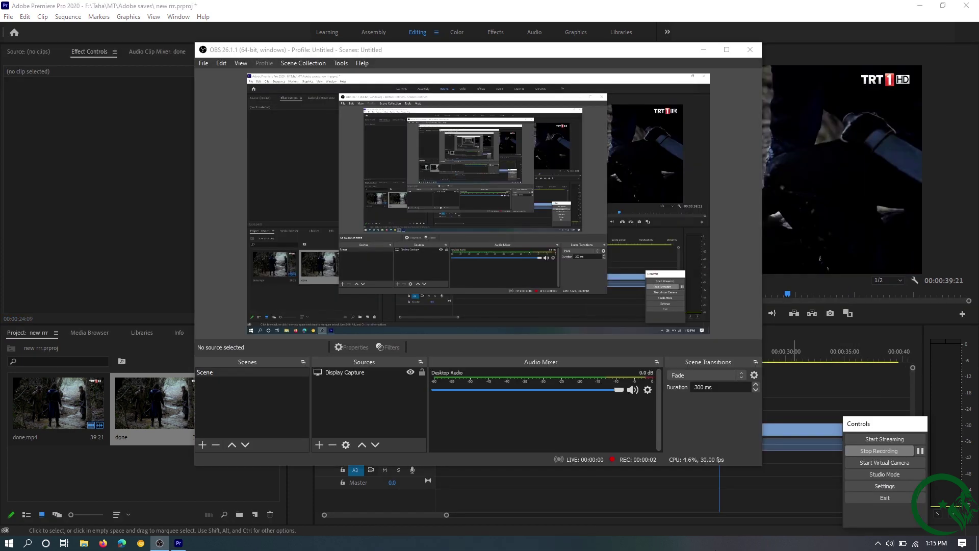
Move the playhead to another shot of the dagger and export that frame as a still named "a".
key(super+Down)
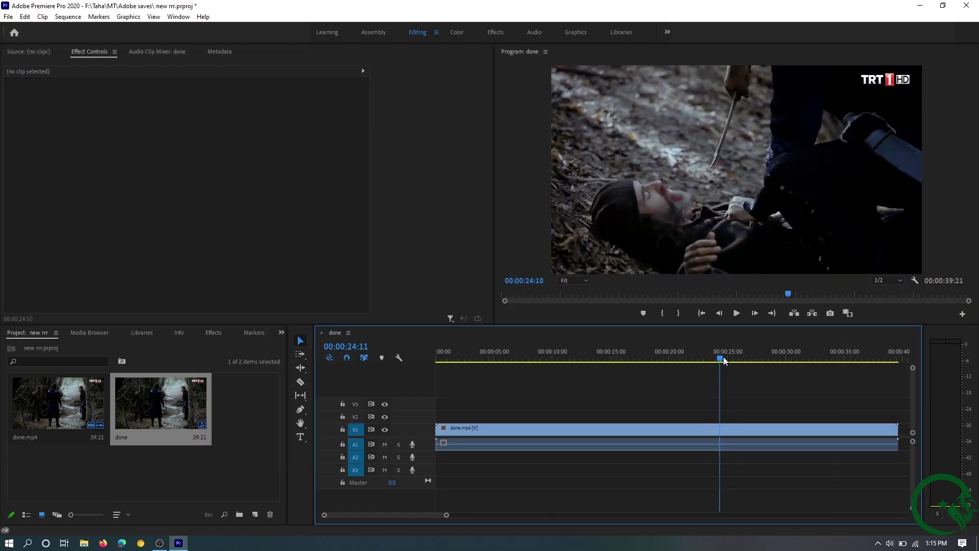
drag(723, 357, 809, 368)
key(ctrl+shift+e)
text(a)
click(528, 312)
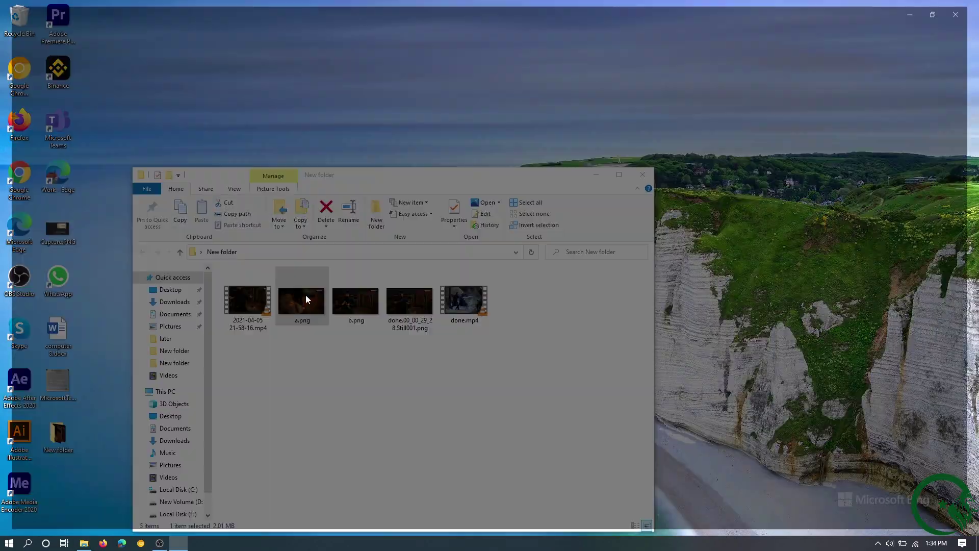
Open the exported stills a.png and b.png in Photos and examine the dagger's handle and sheath up close.
double_click(305, 295)
scroll(381, 438, up, 5)
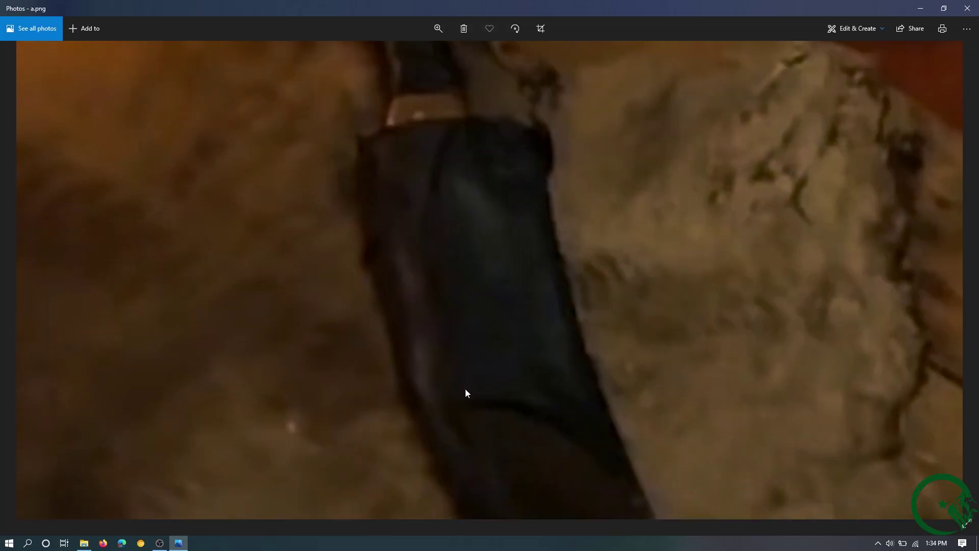
scroll(443, 407, down, 5)
key(Right)
scroll(301, 316, up, 5)
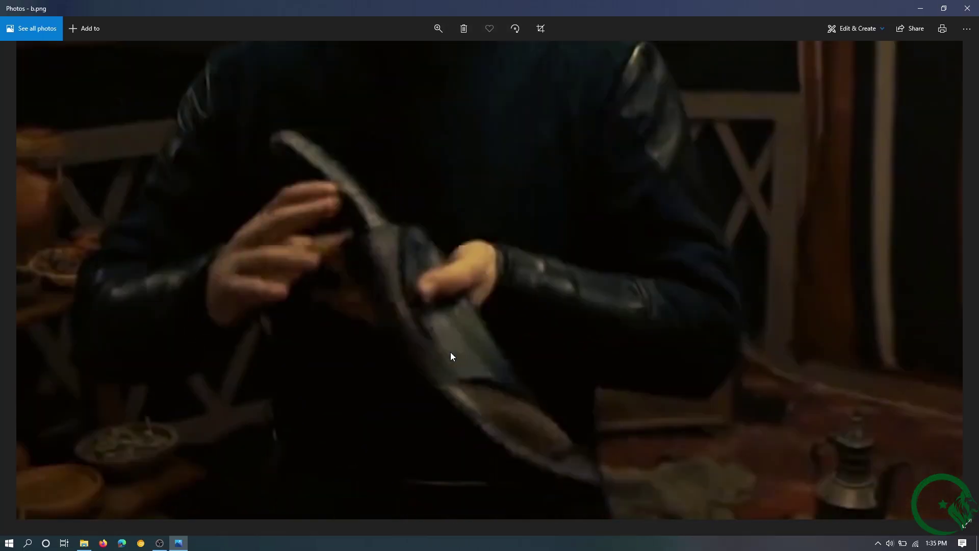
scroll(451, 352, down, 5)
scroll(259, 318, up, 5)
scroll(259, 318, down, 5)
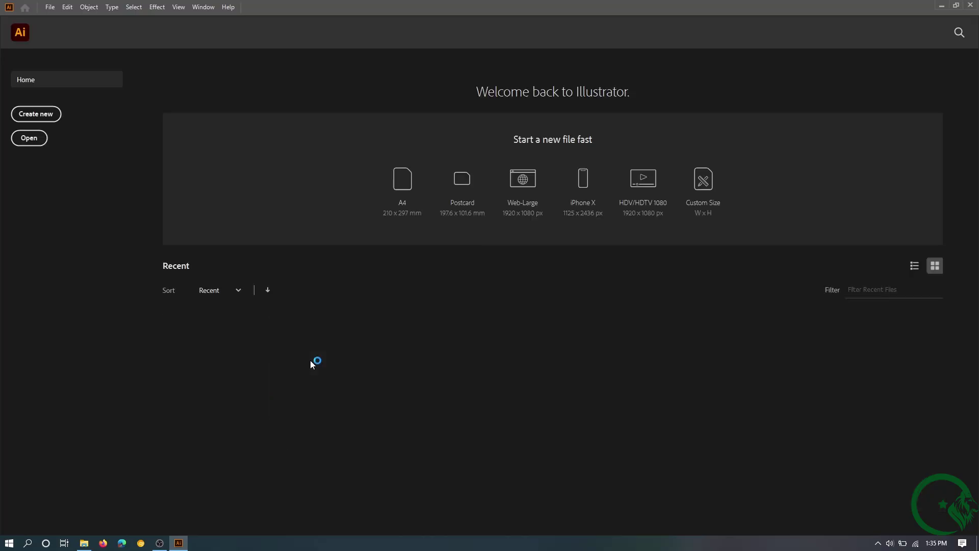
In Illustrator, create a Web-Large 1920 x 1080 px document and place the three exported stills in it.
click(523, 184)
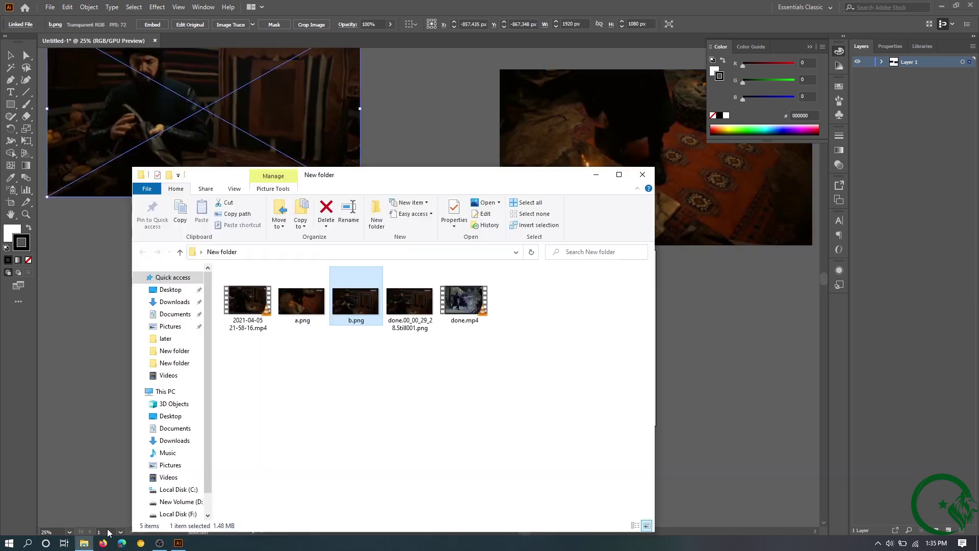
drag(354, 299, 351, 248)
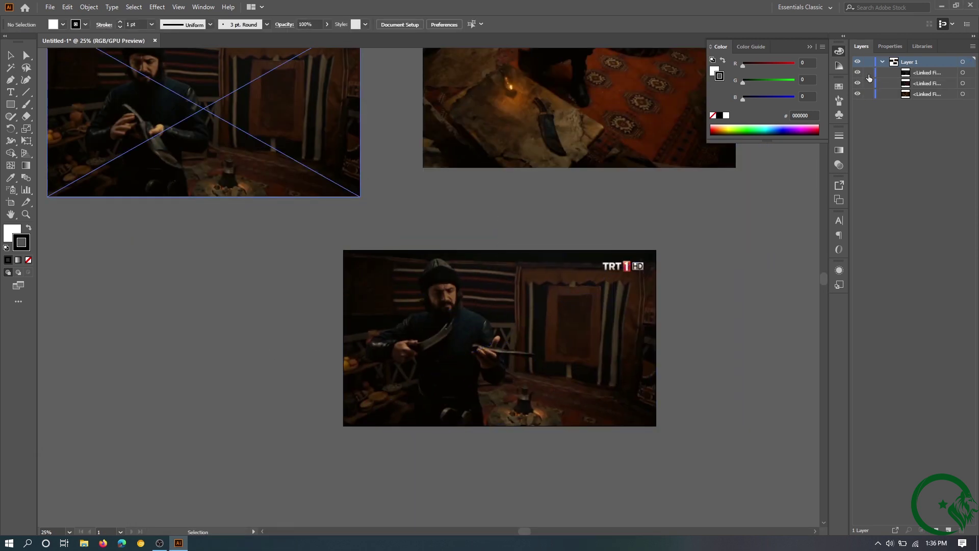
drag(521, 325, 521, 286)
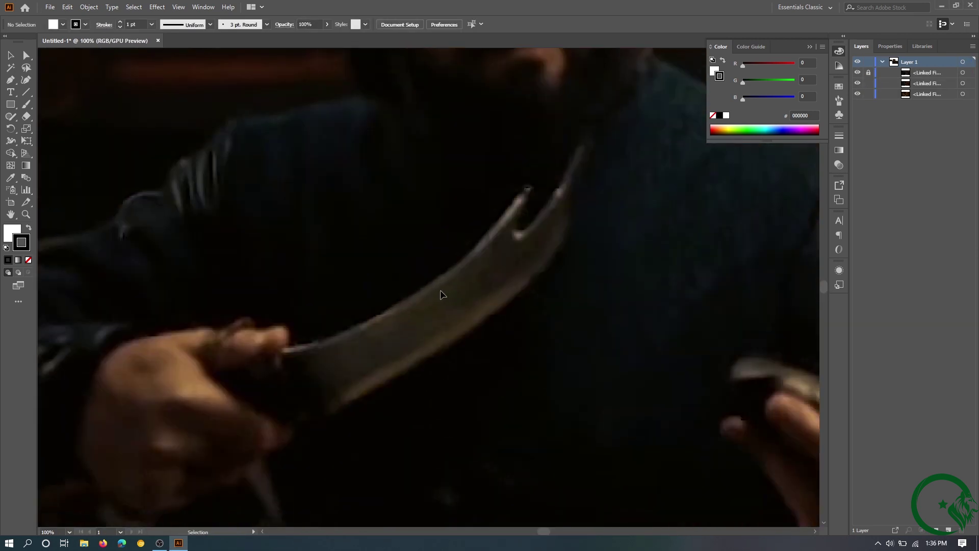
With the Pen tool, trace the blade's upper edge from the hand to the short tip, using a 0.25 pt red FF0000 stroke and no fill.
key(ctrl+1)
click(204, 459)
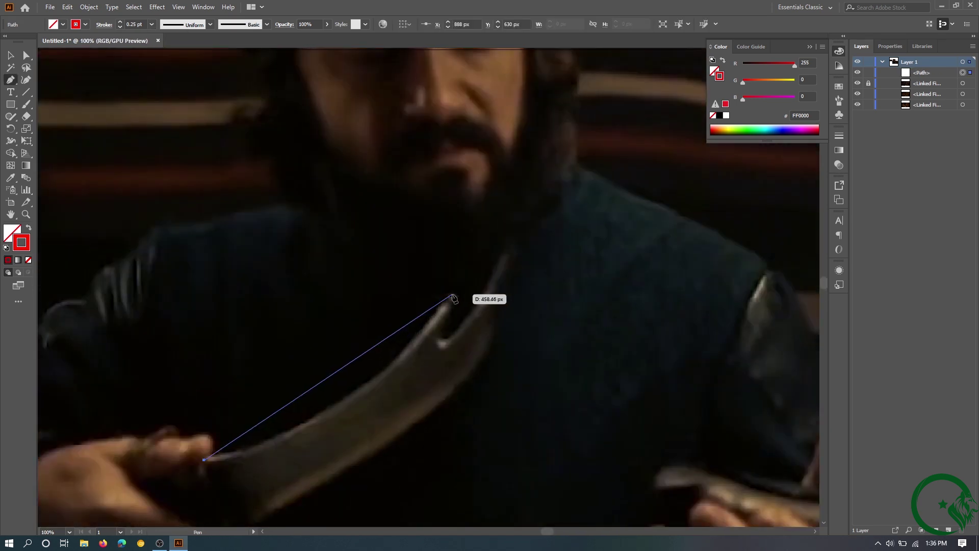
drag(507, 172, 531, 142)
drag(452, 285, 425, 360)
scroll(452, 291, up, 3)
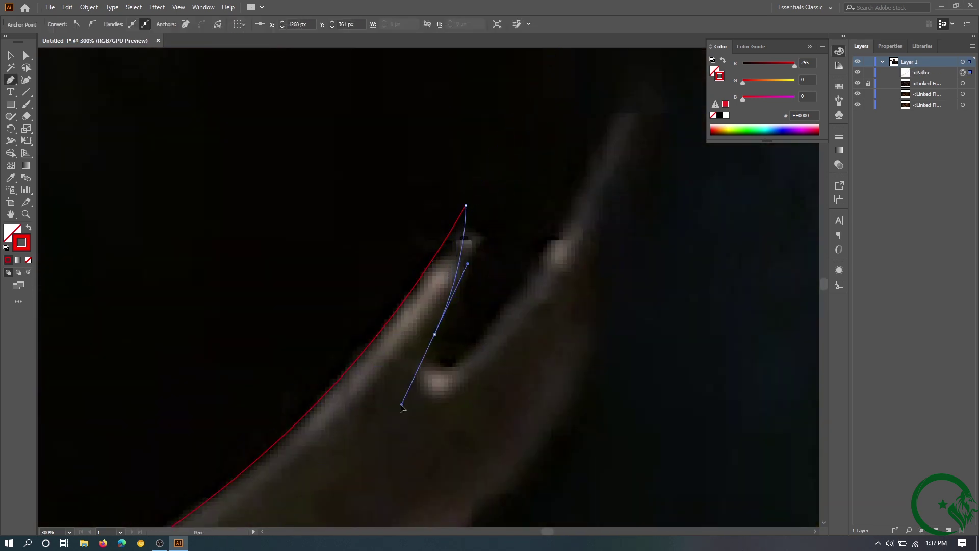
drag(524, 317, 524, 317)
key(ctrl+z)
key(ctrl+z)
Continue the blade path from the short tip down the inner edge and around the curved notch.
drag(465, 204, 429, 352)
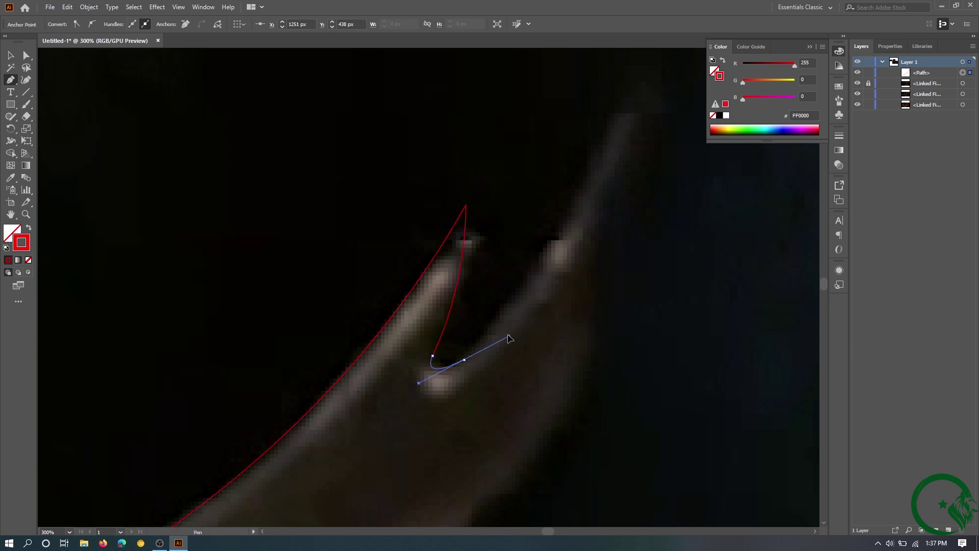
drag(508, 337, 507, 338)
right_click(597, 237)
click(630, 246)
scroll(518, 276, up, 1)
drag(439, 332, 566, 289)
Carry the blade path around the long tip and along the lower edge back to the hand.
scroll(673, 97, down, 3)
drag(673, 96, 602, 216)
scroll(343, 382, down, 1)
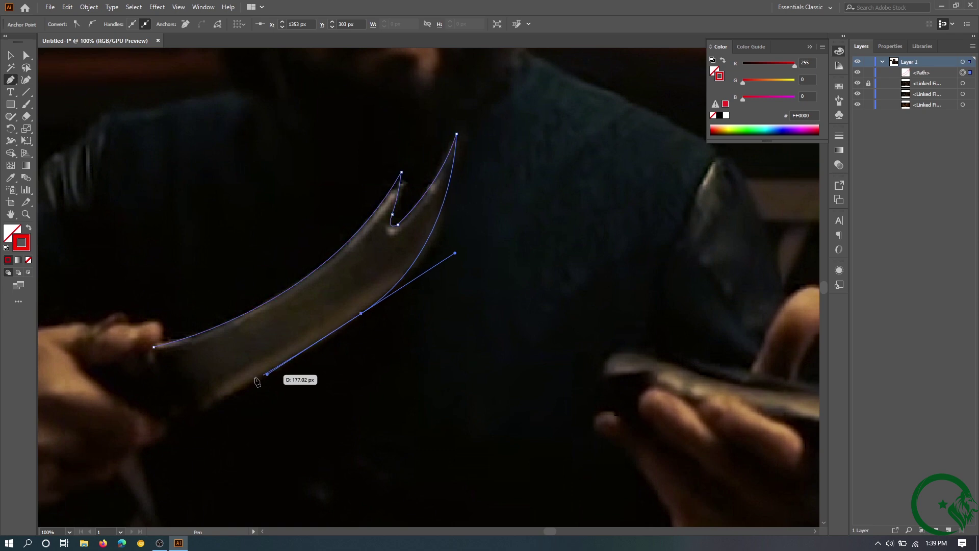
drag(256, 381, 197, 389)
scroll(197, 389, left, 5)
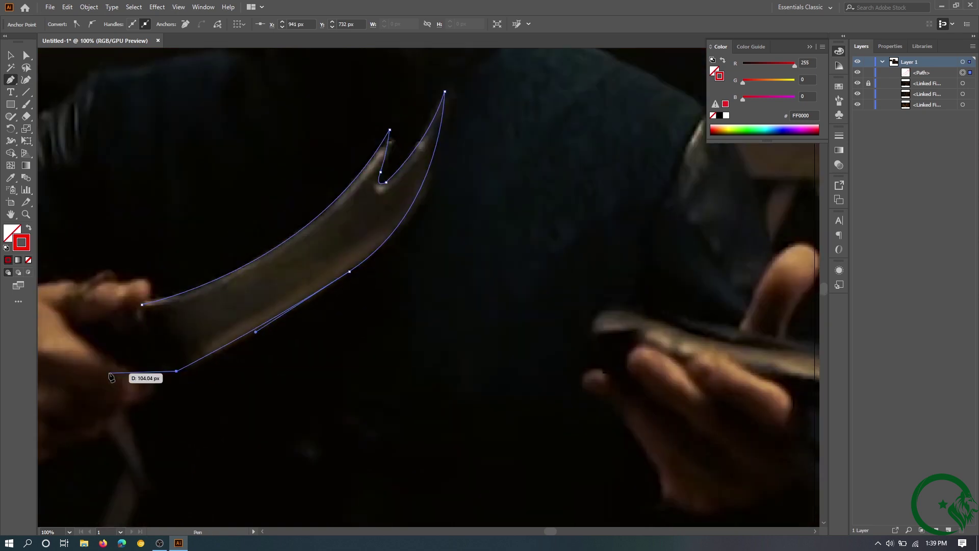
Extend the blade path past its lower edge into the gripping hand, and add a new layer above the stills.
drag(464, 322, 405, 313)
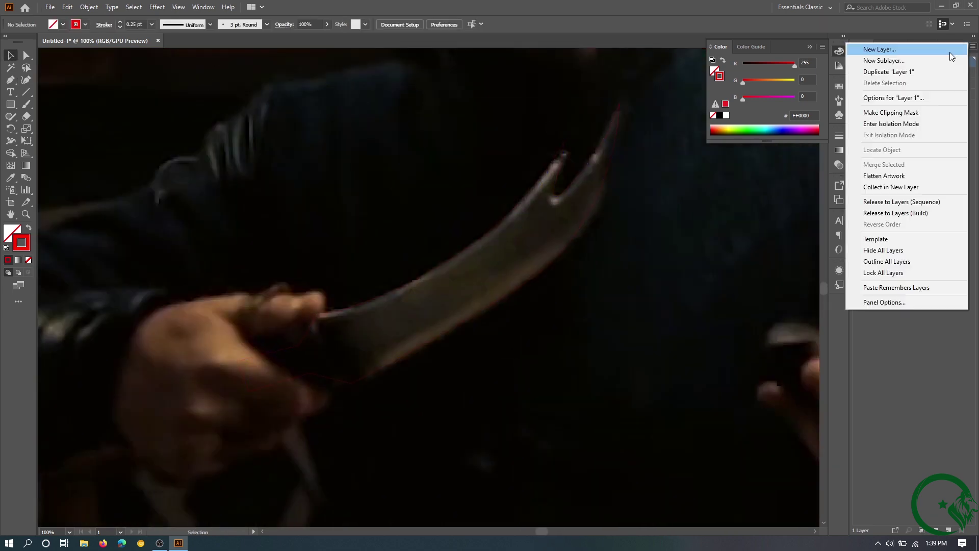
click(949, 52)
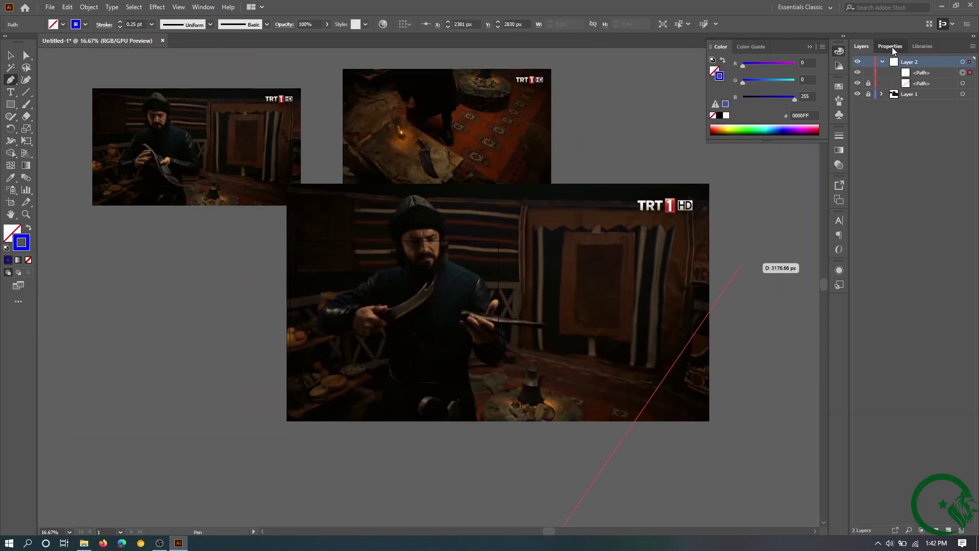
Switch the document units to centimetres and draw a large white rectangle on Layer 3 beside the stills.
click(892, 47)
click(920, 145)
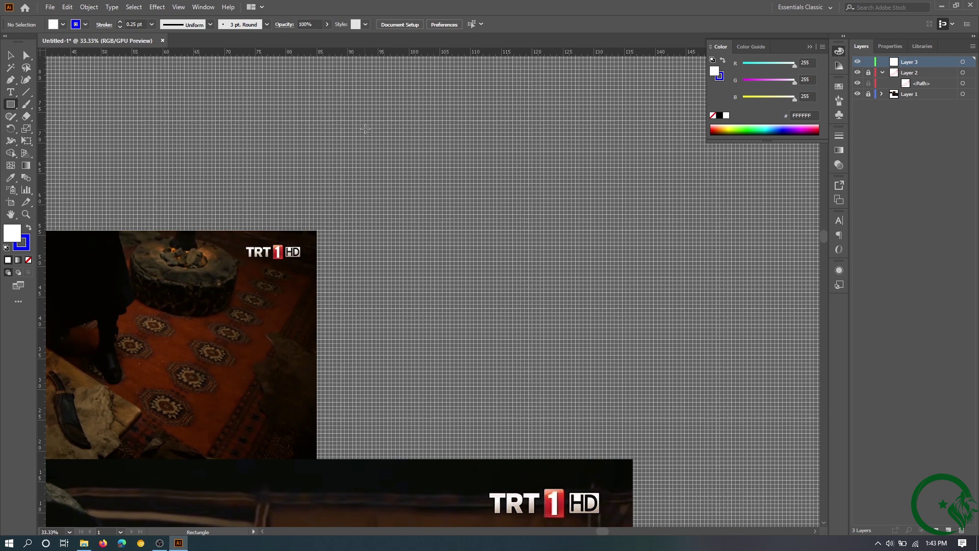
drag(365, 129, 695, 457)
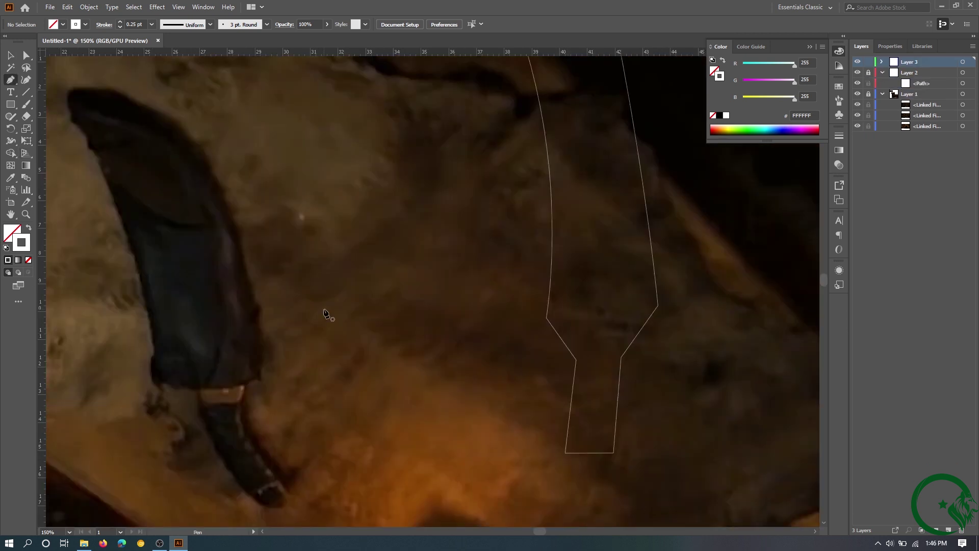
Hide the reference stills and draw a green guard outline about 5 cm wide on Layer 2, with straight upper and lower edges and curved sides.
click(858, 93)
click(858, 93)
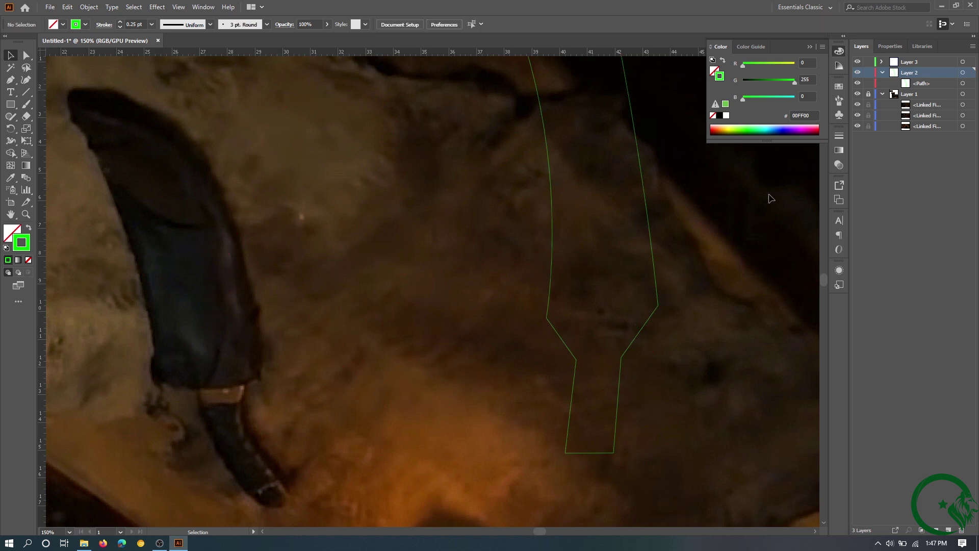
key(ctrl+plus)
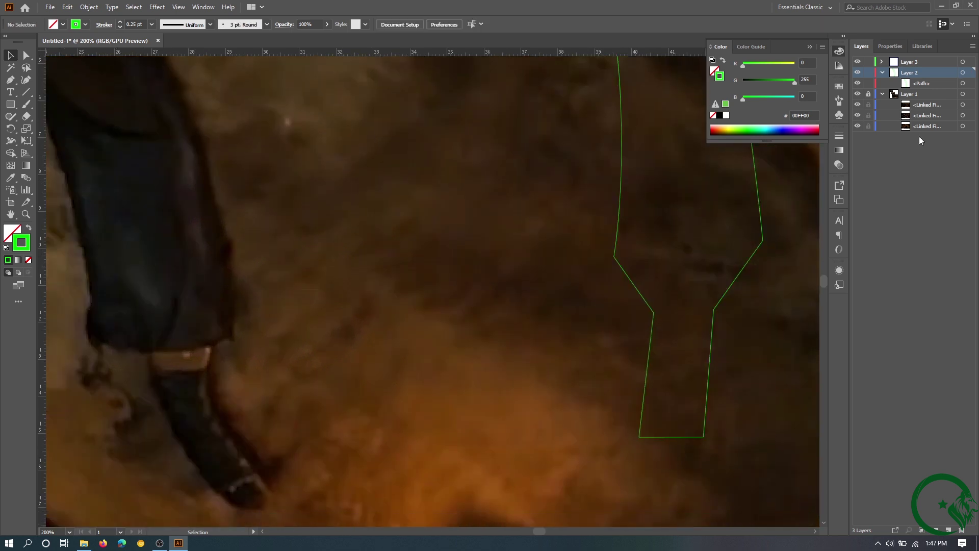
click(882, 94)
click(858, 94)
key(p)
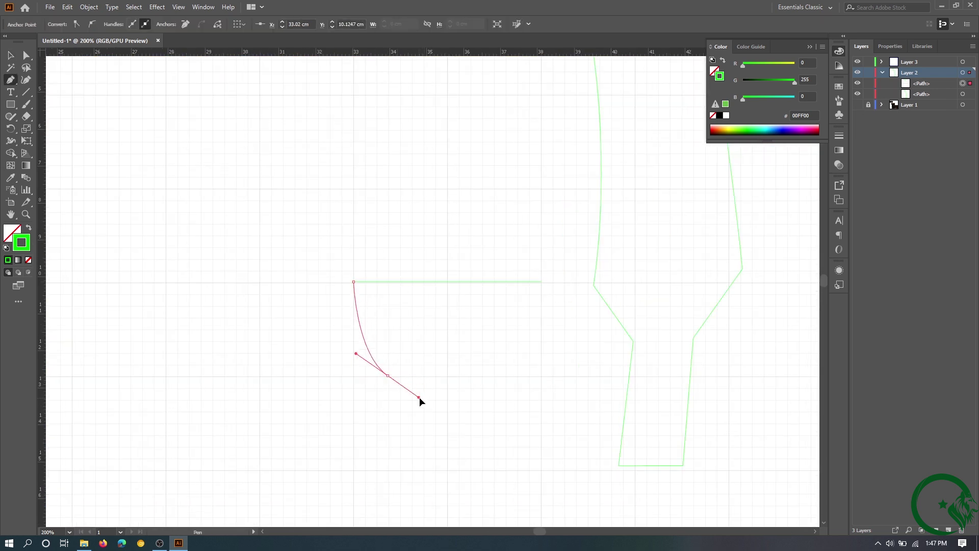
drag(419, 397, 419, 397)
click(388, 375)
click(506, 376)
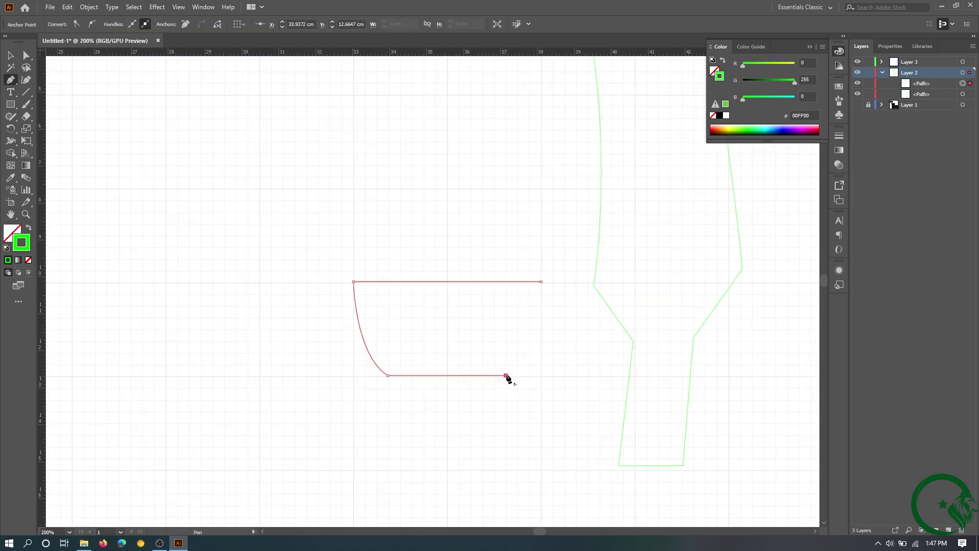
ctrl+click(542, 212)
Move the guard outline onto the base of the blade and rotate it slightly to match the blade's angle.
key(v)
key(ctrl+minus)
drag(337, 322, 503, 321)
drag(507, 305, 500, 296)
key(ctrl+plus)
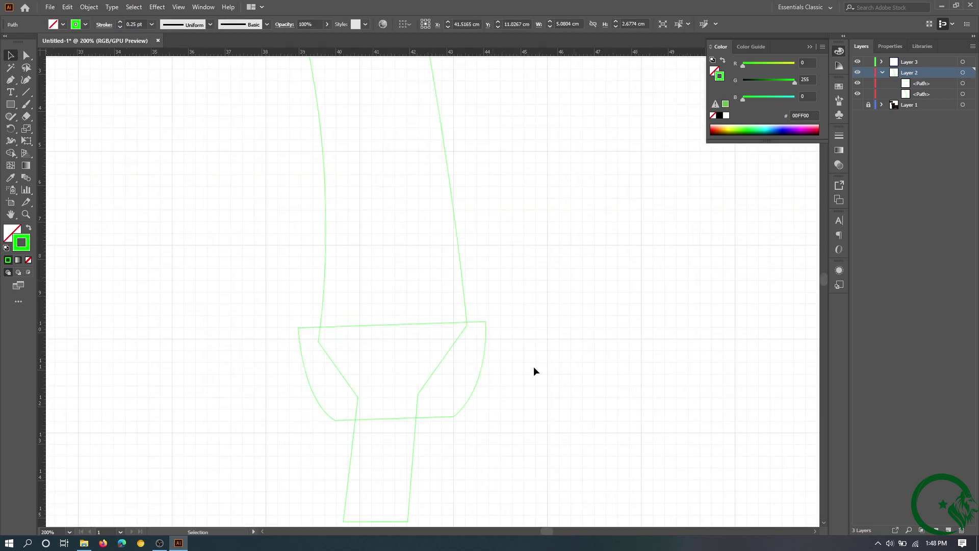
Change the guard outline's stroke to red and show the reference stills layer again.
scroll(534, 366, down, 3)
click(712, 129)
key(ctrl+shift+a)
key(ctrl+1)
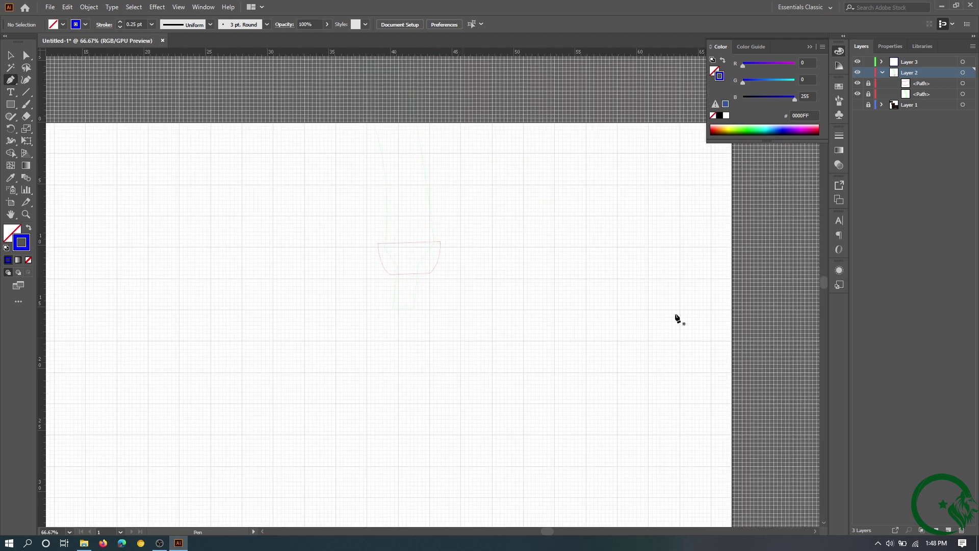
click(857, 104)
click(159, 543)
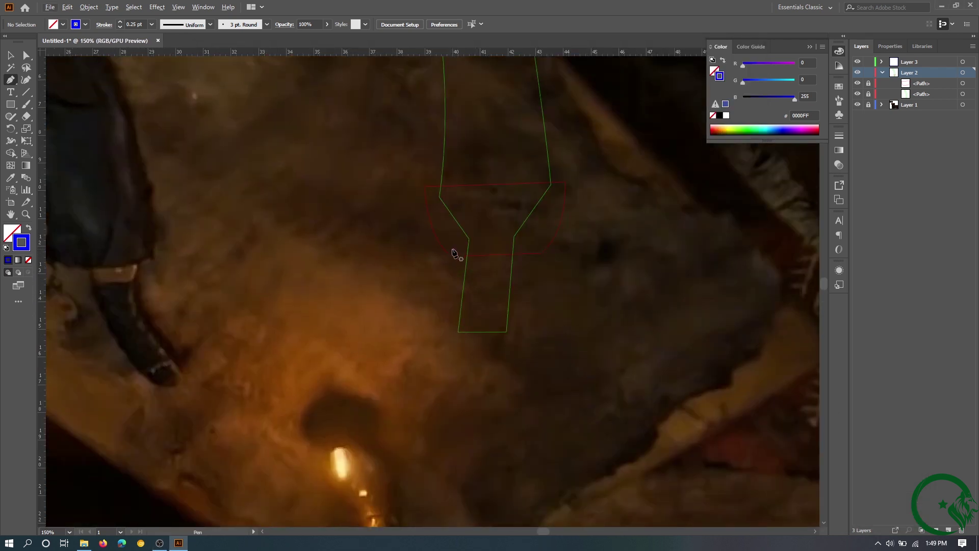
With a blue 0000FF stroke, draw the handle's outer edge as one long curve from the guard's lower left corner.
click(452, 252)
key(ctrl+minus)
key(ctrl+minus)
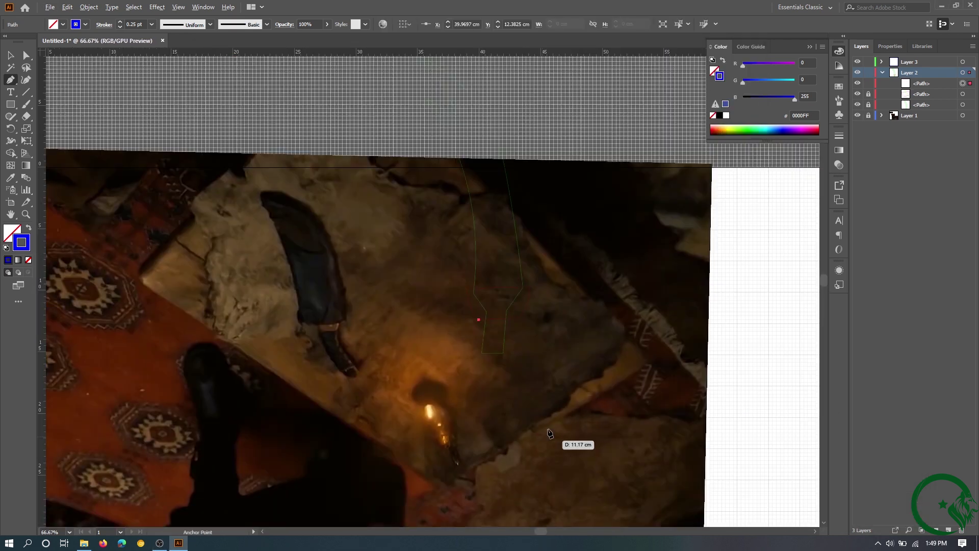
mouse_move(544, 433)
mouse_down()
mouse_move(567, 353)
mouse_move(529, 423)
mouse_up()
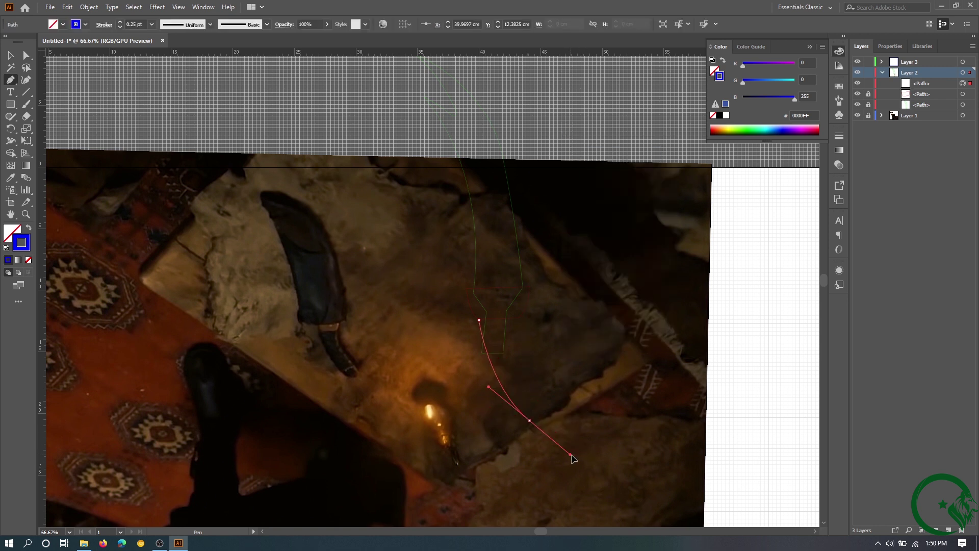
drag(571, 458, 576, 456)
Carry the handle path around its rounded end and back up the inner edge to the guard.
key(ctrl+plus)
drag(553, 393, 523, 377)
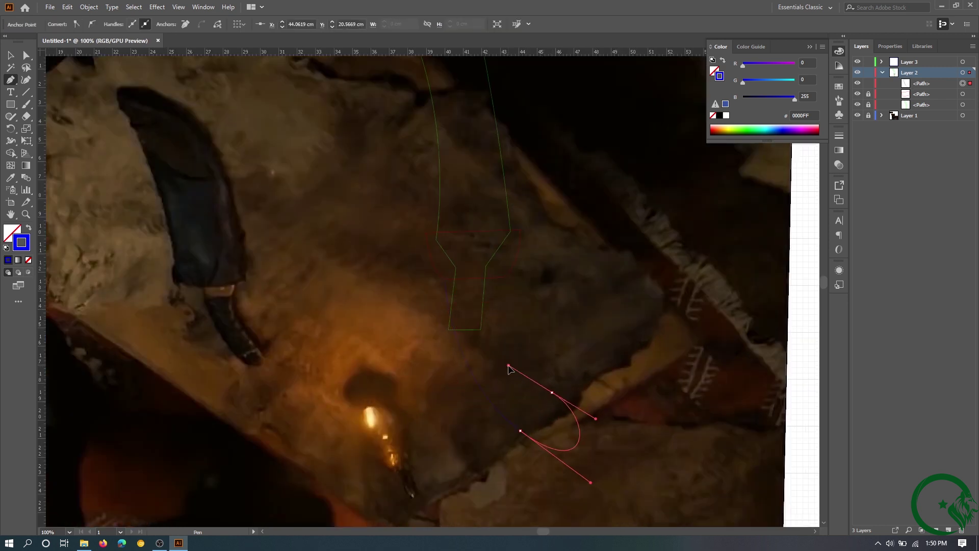
drag(506, 281, 510, 280)
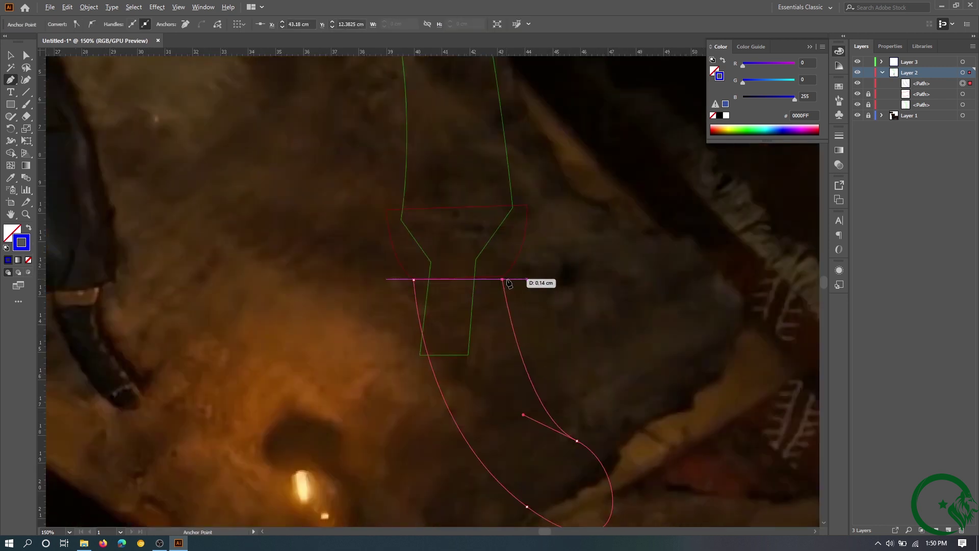
key(ctrl+plus)
key(ctrl+minus)
key(ctrl+shift+a)
Draw an end cap over the handle's rounded tip, closed by a straight diagonal edge across the handle.
key(ctrl+plus)
drag(453, 407, 702, 365)
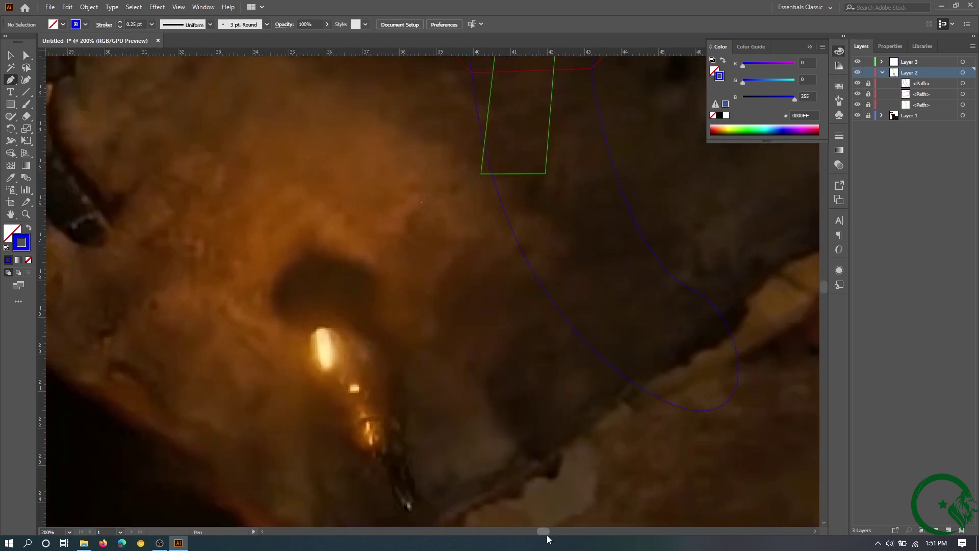
drag(491, 124, 323, 190)
click(562, 386)
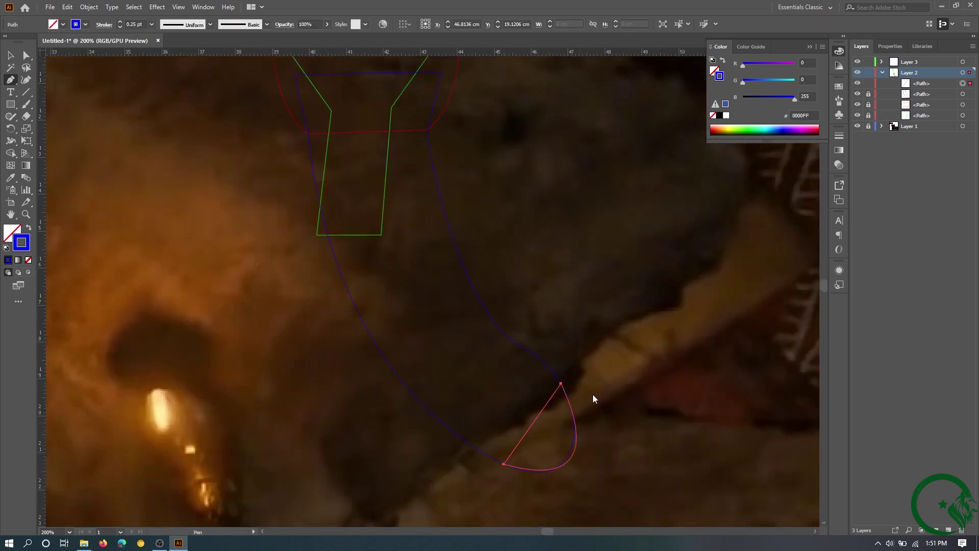
key(ctrl+plus)
key(ctrl+minus)
key(ctrl+minus)
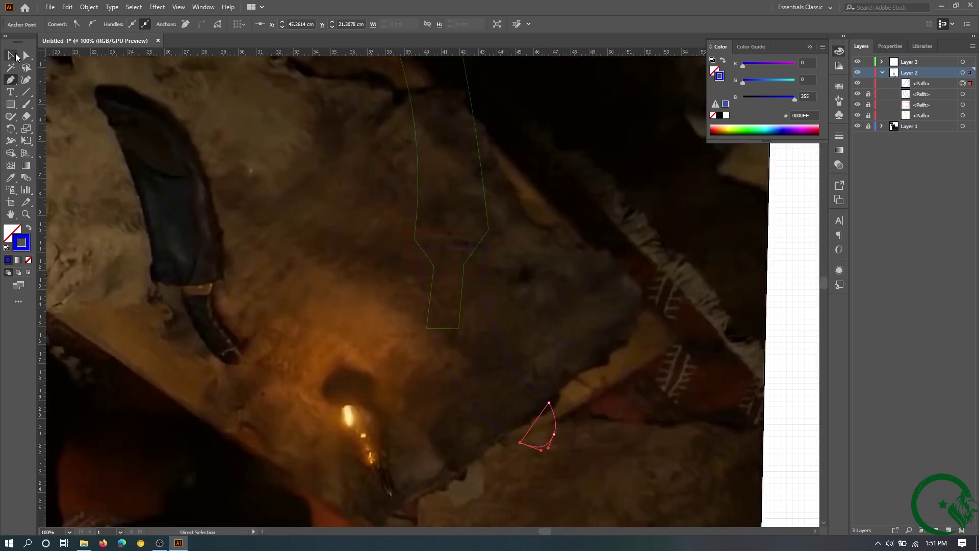
key(ctrl+shift+a)
Adjust the lower anchor points of the blade's tang with Direct Selection so the tang sits inside the handle.
key(a)
key(ctrl+plus)
scroll(612, 453, left, 3)
key(ctrl+minus)
key(ctrl+a)
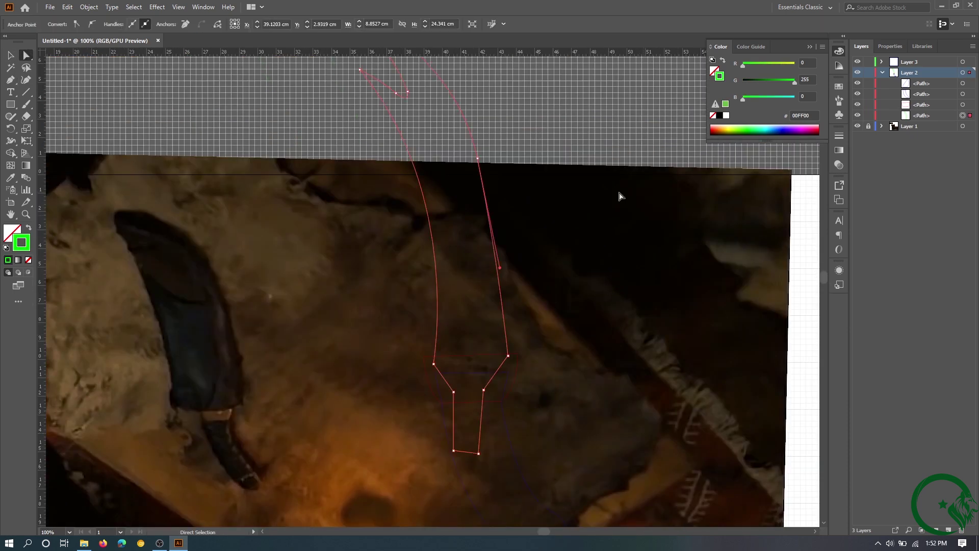
Hide the reference stills and rotate the whole dagger to lie roughly horizontal in the middle of the artboard.
click(857, 126)
key(ctrl+minus)
drag(560, 239, 501, 367)
drag(681, 384, 633, 266)
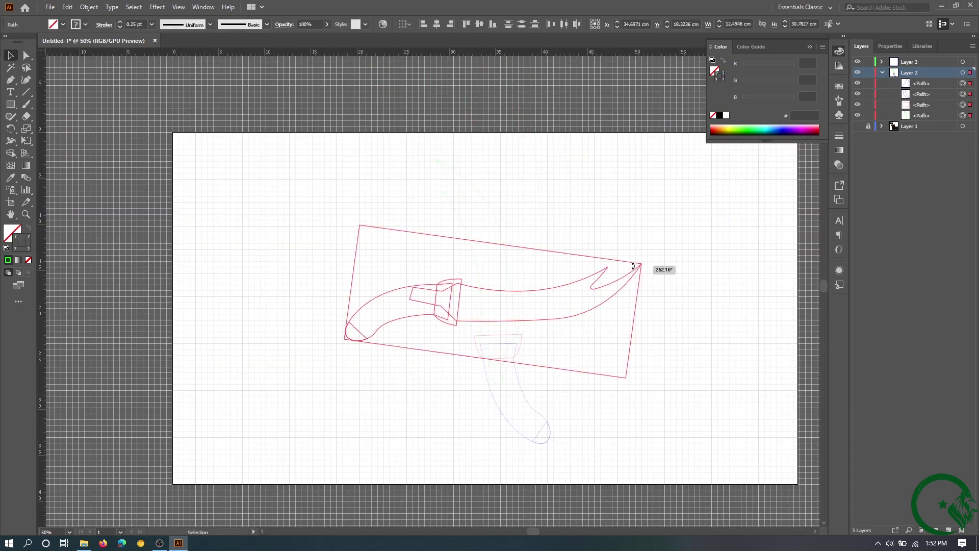
drag(510, 265, 542, 280)
Give the dagger outlines a black 1 pt stroke and fill the blade with a light-to-dark grey linear gradient.
drag(317, 167, 663, 380)
key(ctrl+plus)
key(ctrl+plus)
drag(507, 245, 597, 392)
click(18, 260)
Fill the guard with a golden yellow that has red at 255 and blue at 0.
scroll(338, 308, up, 1)
click(338, 308)
click(784, 84)
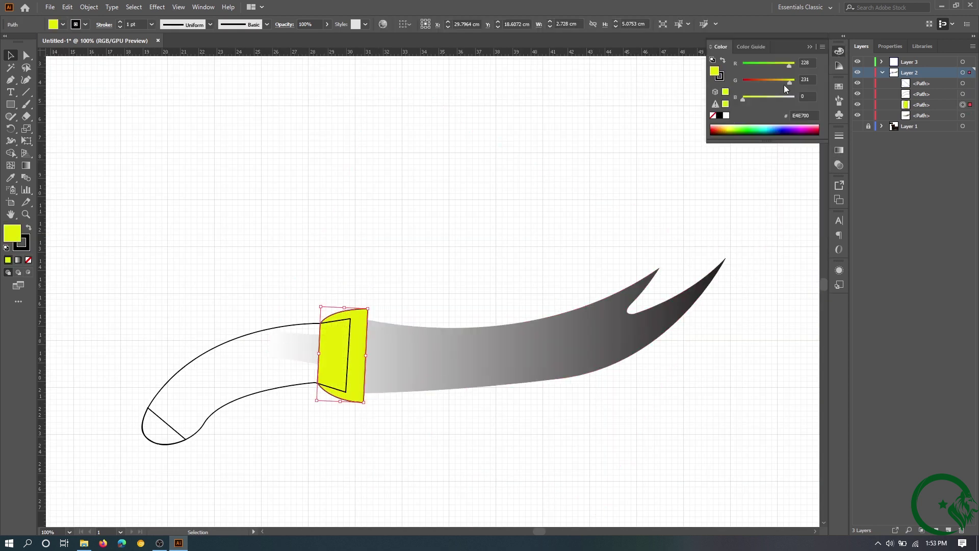
click(751, 47)
click(767, 118)
click(820, 63)
click(819, 72)
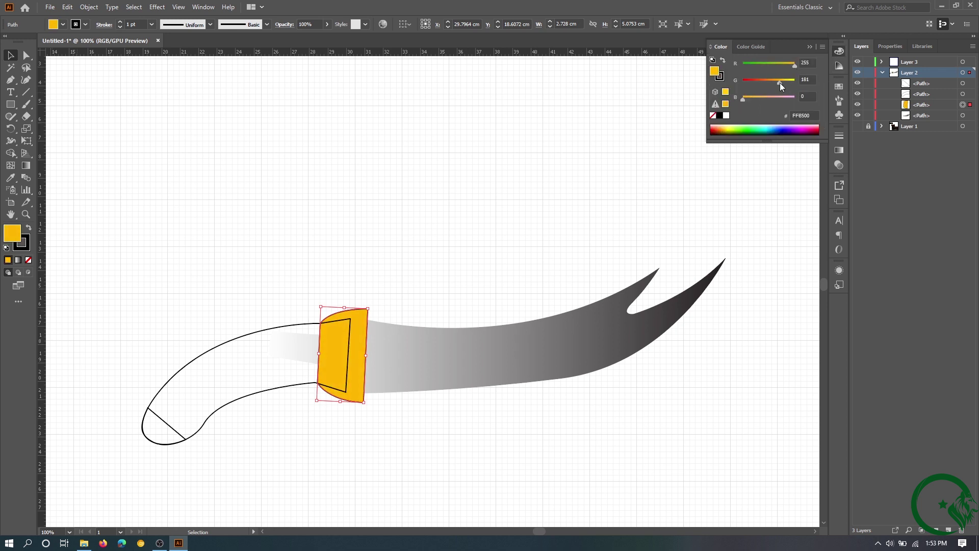
drag(779, 83, 786, 83)
Fill the handle with black and lock it.
scroll(214, 345, down, 1)
click(214, 345)
key(ctrl+2)
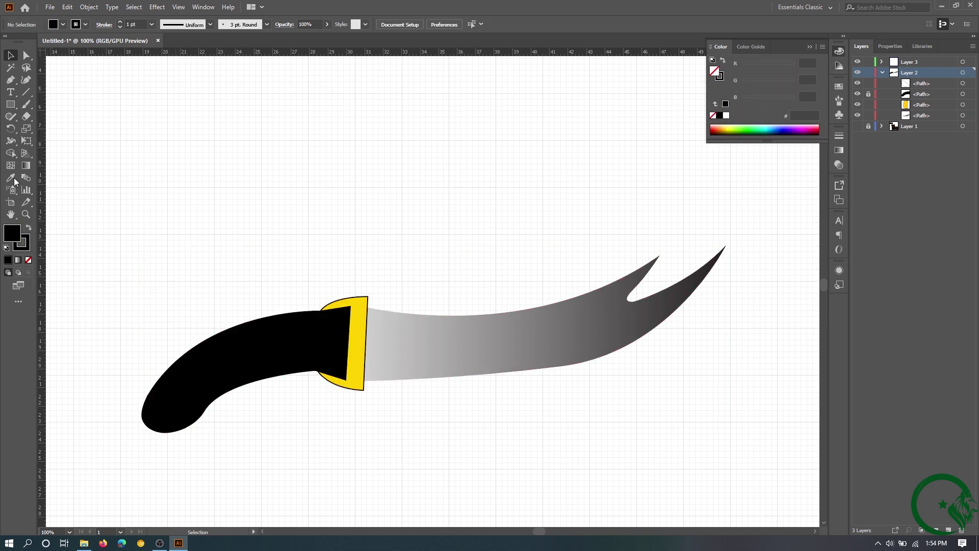
Copy the guard's yellow onto the handle's end cap with the Eyedropper, and remove the strokes from the dagger parts.
double_click(10, 177)
click(522, 373)
click(358, 346)
key(v)
drag(90, 202, 479, 525)
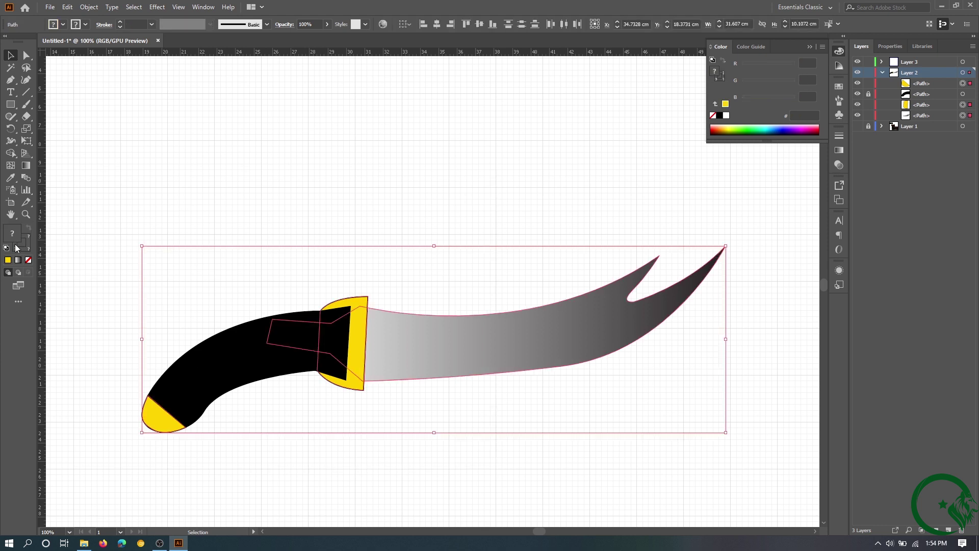
key(ctrl+shift+a)
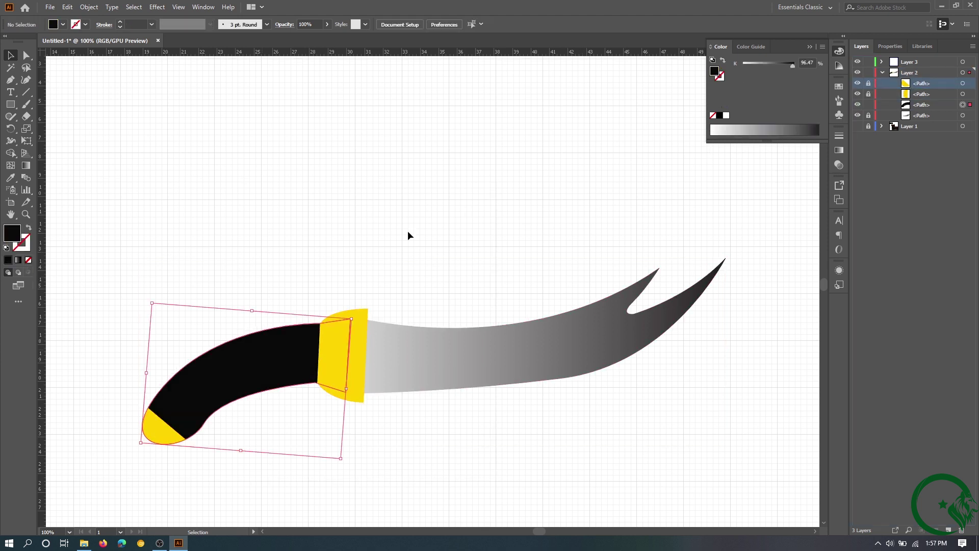
Recolour the handle with a dark grey shade from the Color Guide.
click(751, 46)
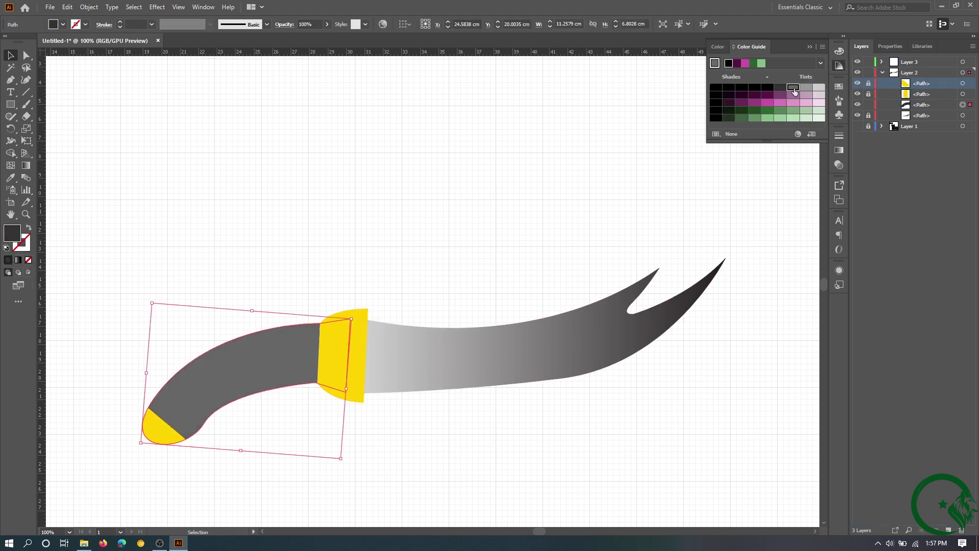
click(780, 87)
click(51, 160)
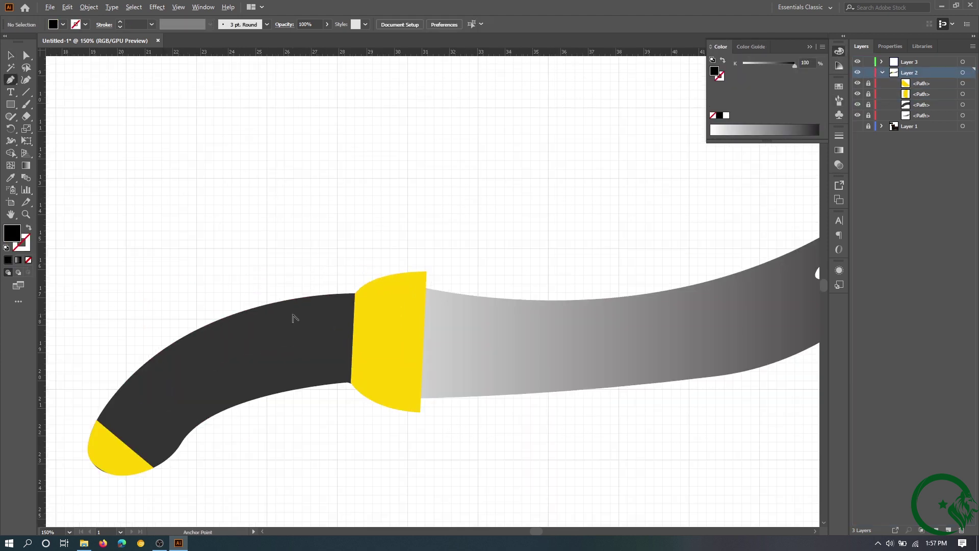
Draw two black facets with slanted edges across the half of the handle nearest the guard.
key(ctrl+plus)
click(500, 263)
click(432, 388)
click(485, 379)
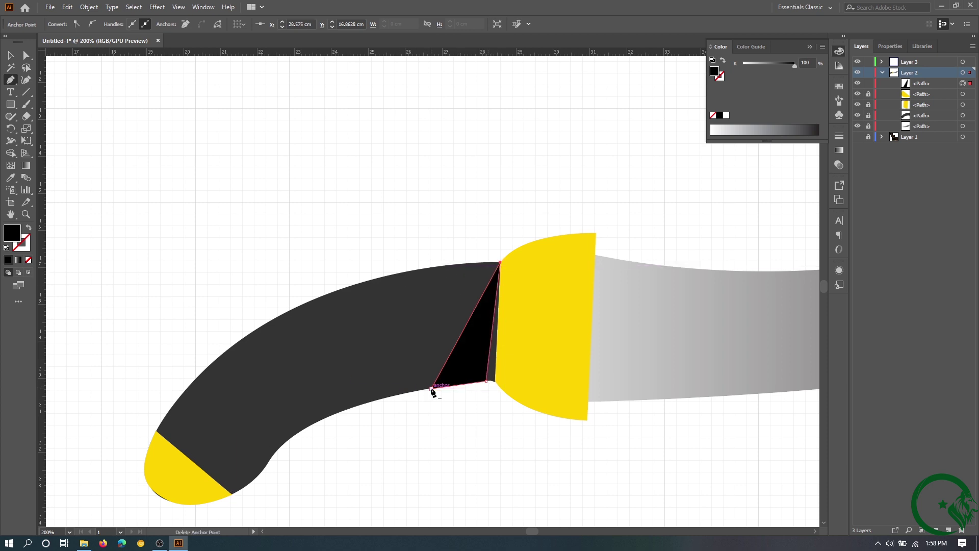
click(453, 266)
click(372, 401)
click(373, 279)
click(453, 265)
Add black triangular facets across the remaining half of the handle toward the end cap.
click(283, 444)
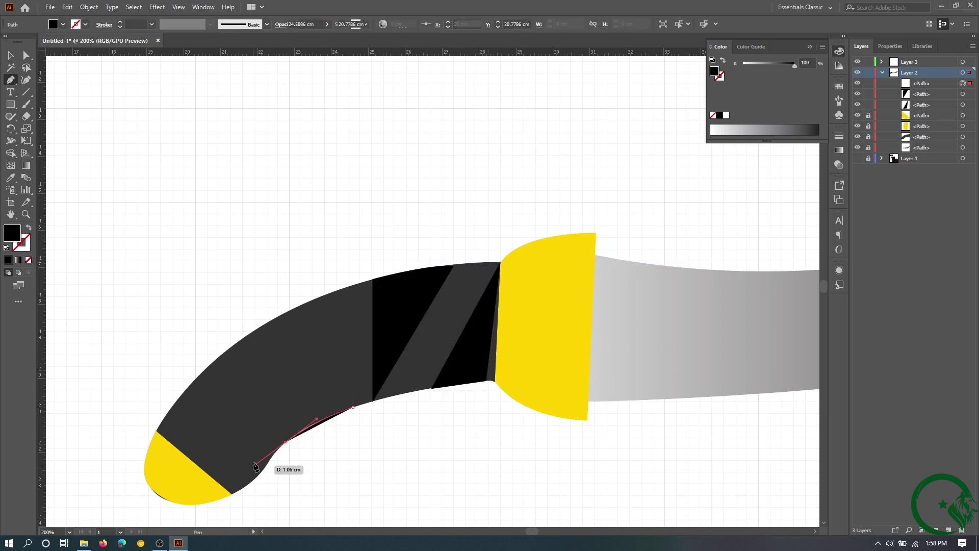
click(263, 326)
click(353, 406)
click(283, 444)
click(232, 343)
click(187, 392)
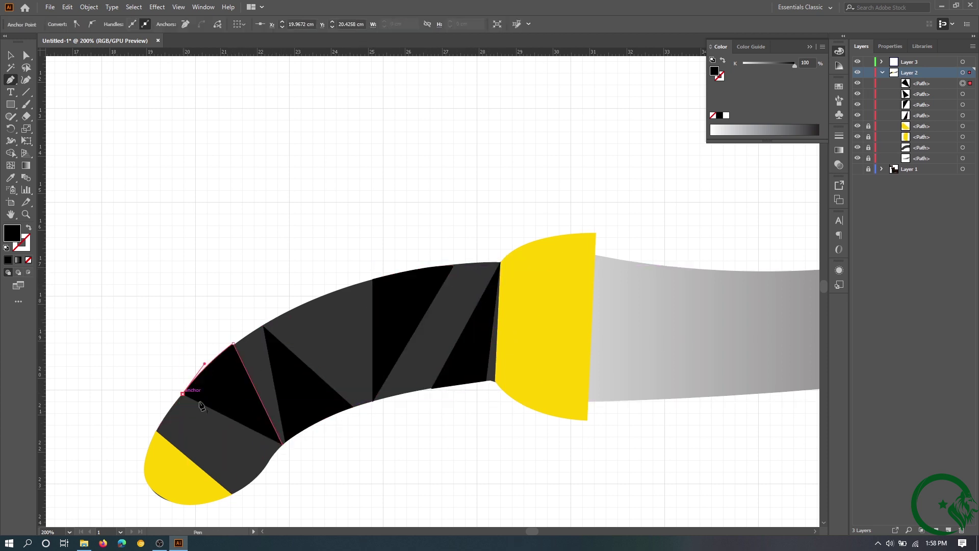
key(ctrl+shift+a)
scroll(683, 259, down, 5)
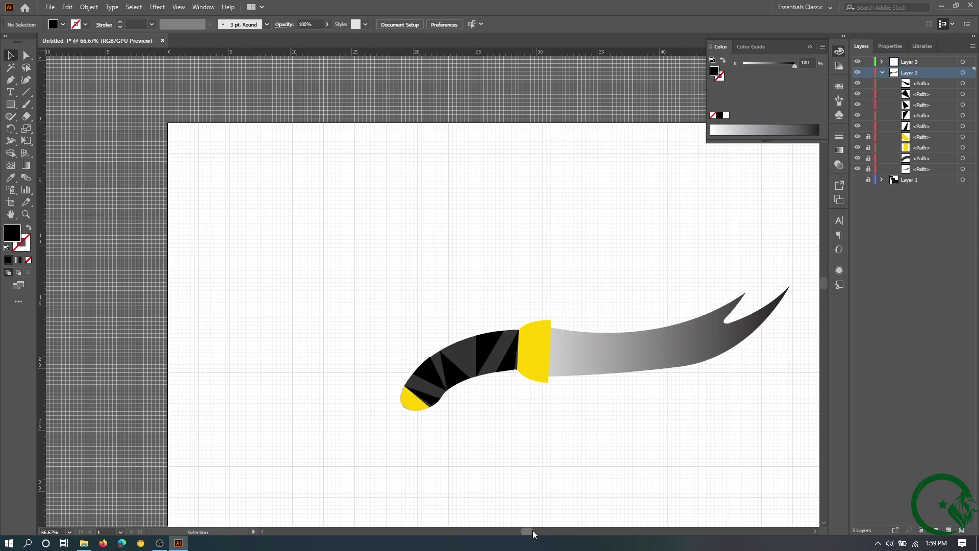
Set the angle of the blade's gradient to 45°.
scroll(683, 259, up, 3)
click(334, 328)
click(838, 149)
click(786, 187)
click(796, 265)
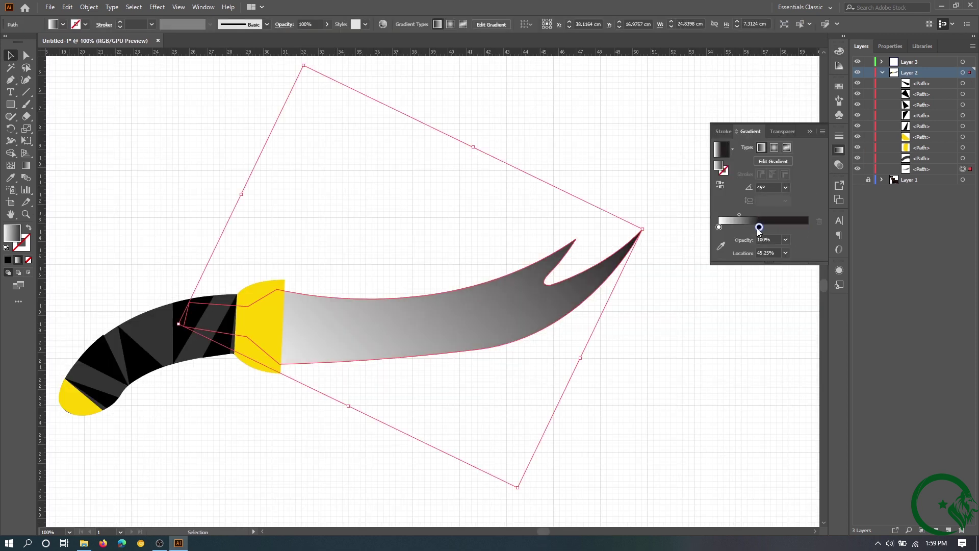
Rework the blade's gradient stops into a silver sheen with a white centre, and give the blade a black 0.25 pt stroke.
mouse_move(753, 227)
mouse_down()
mouse_move(728, 229)
mouse_move(766, 227)
mouse_move(749, 223)
mouse_up()
key(x)
key(comma)
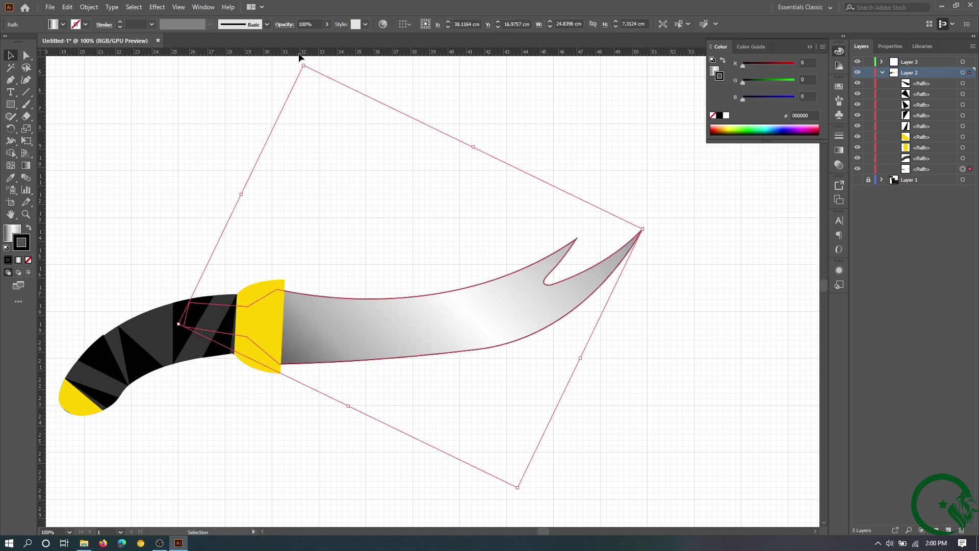
Draw a circle about 0.92 cm in diameter in the middle of the guard, with the silver gradient fill and no stroke.
key(ctrl+shift+a)
key(ctrl+0)
key(ctrl+1)
key(ctrl+equal)
key(ctrl+equal)
key(ctrl+equal)
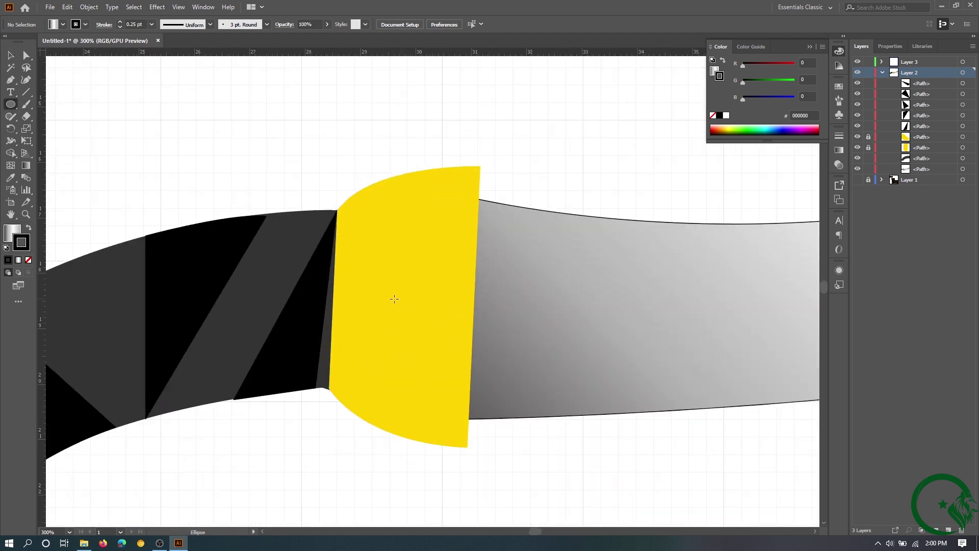
drag(382, 279, 382, 279)
key(v)
key(ctrl+z)
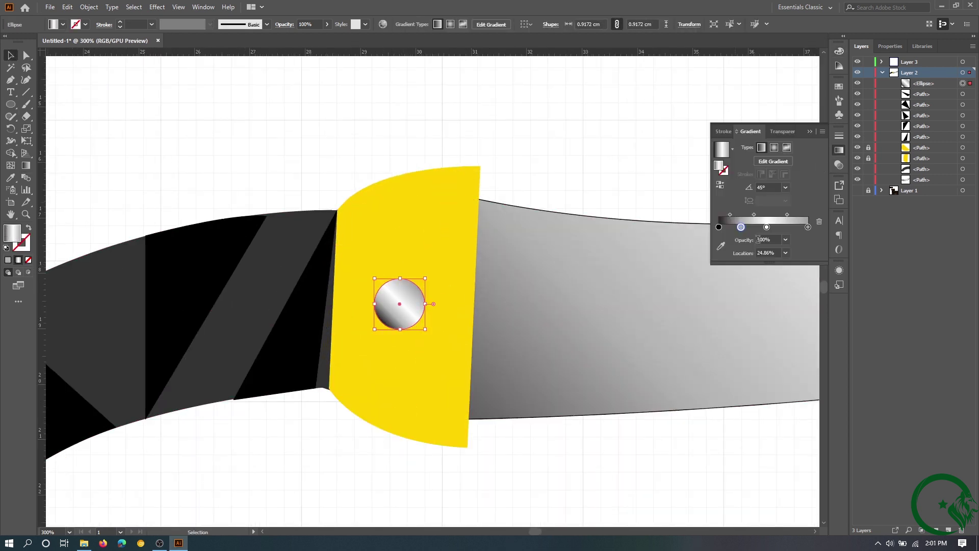
Rework the guard circle's gradient into a narrow white streak between grey stops, and give the circle a black 0.25 pt stroke.
key(ctrl+z)
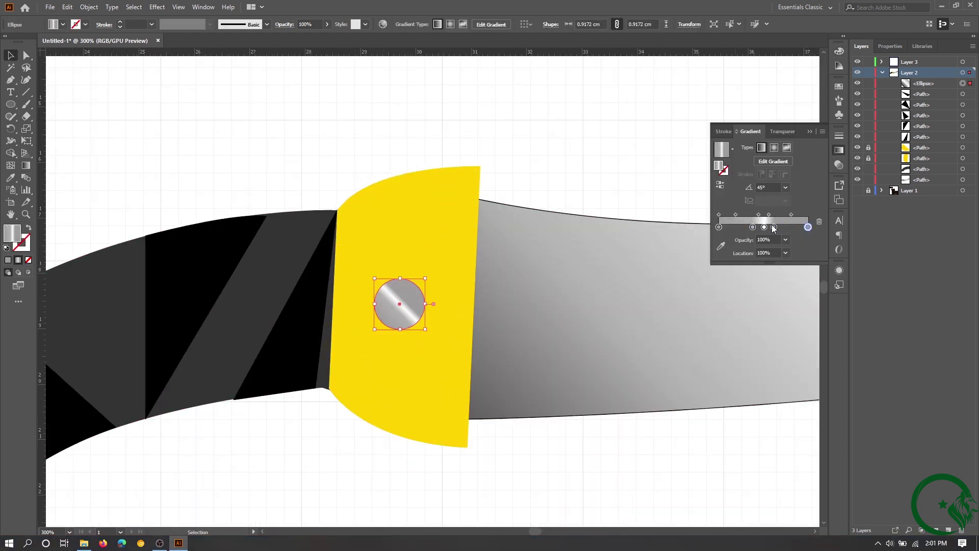
key(ctrl+z)
scroll(605, 179, down, 3)
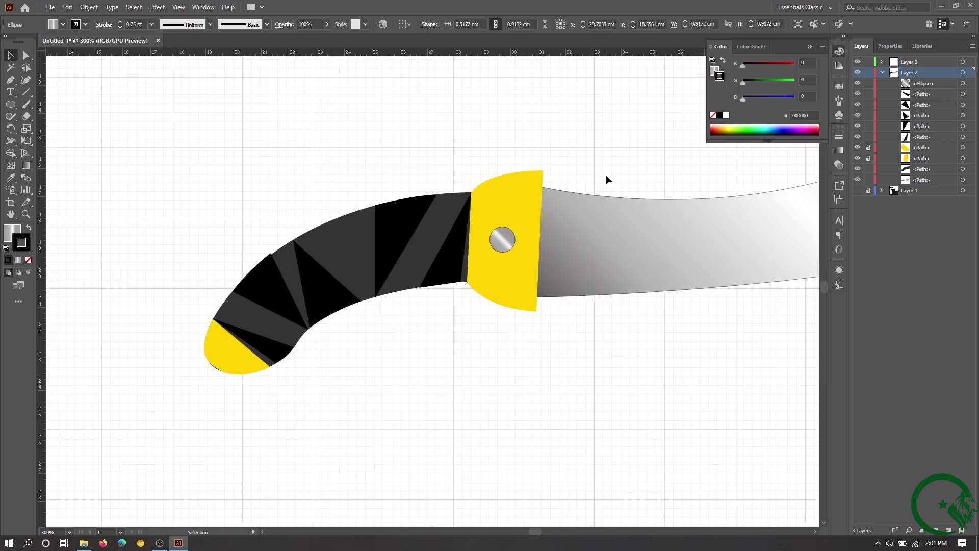
Replace the guard's yellow fill with a linear white-to-black gradient.
click(372, 270)
click(838, 149)
click(732, 148)
click(776, 210)
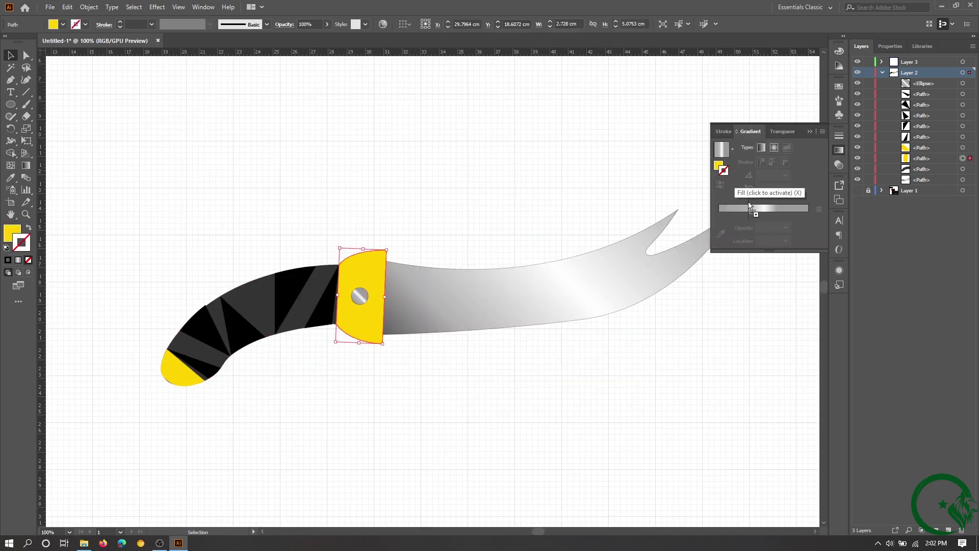
click(732, 148)
click(692, 204)
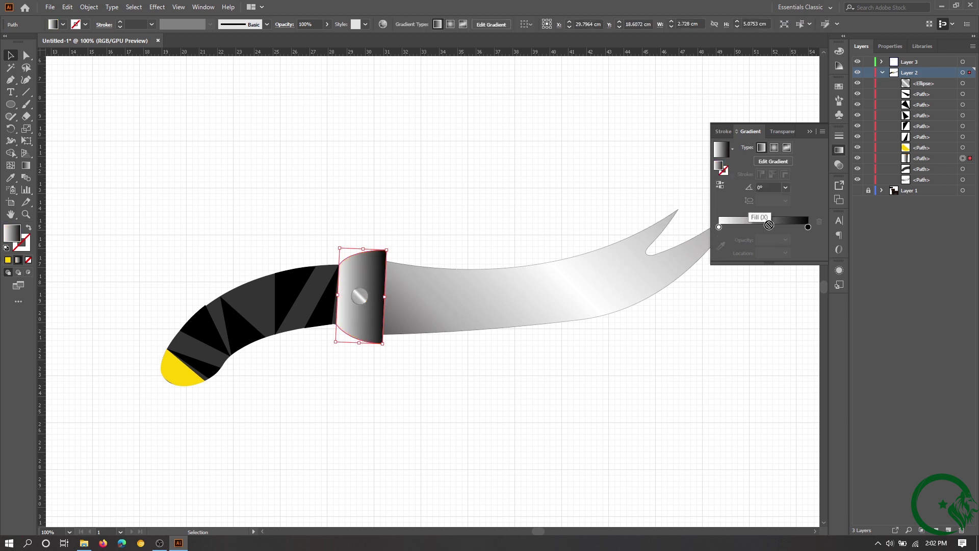
Give the guard and the handle's end cap a white-yellow-black linear gradient, with the guard's angle at -45°.
click(186, 364)
click(360, 311)
click(808, 228)
click(808, 227)
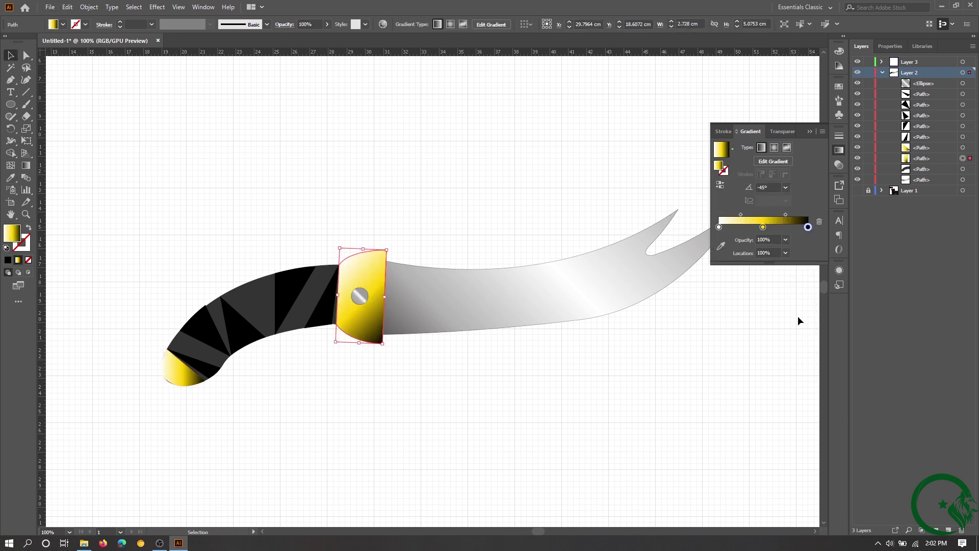
Add and space out alternating dark gold and light yellow stops in the guard's gradient for a metallic gold sheen.
click(728, 227)
click(753, 227)
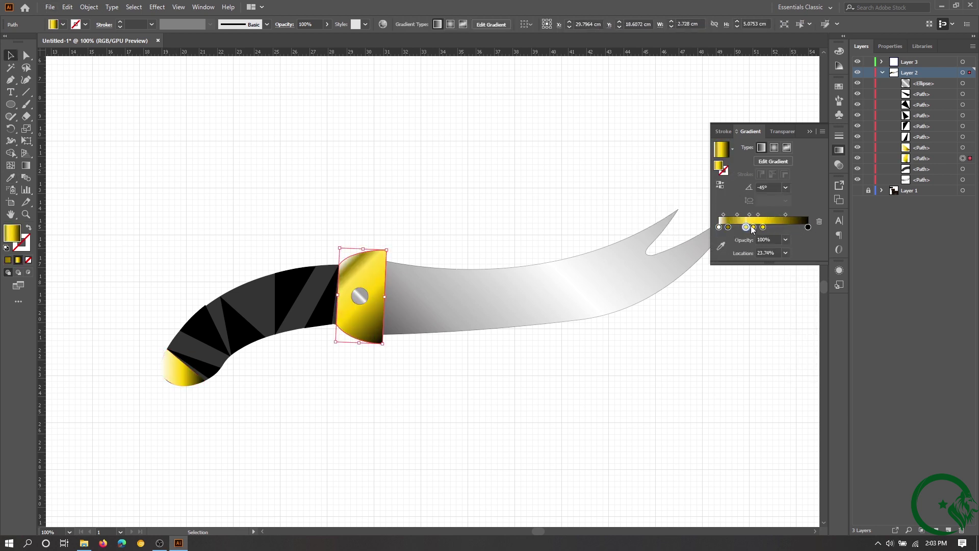
click(783, 227)
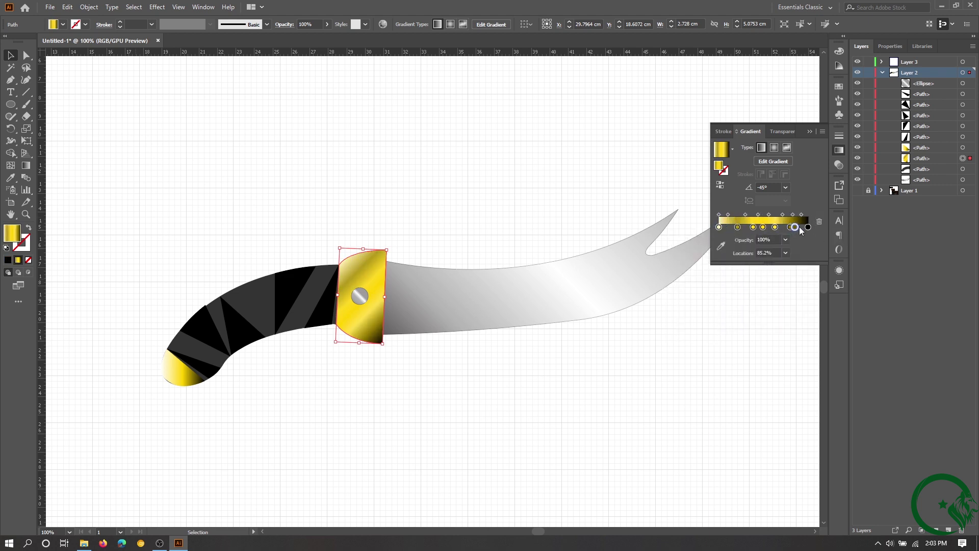
drag(799, 227, 798, 227)
Copy the guard's gold gradient onto the handle's end cap with the Eyedropper and adjust the end cap's gradient angle.
click(186, 364)
key(i)
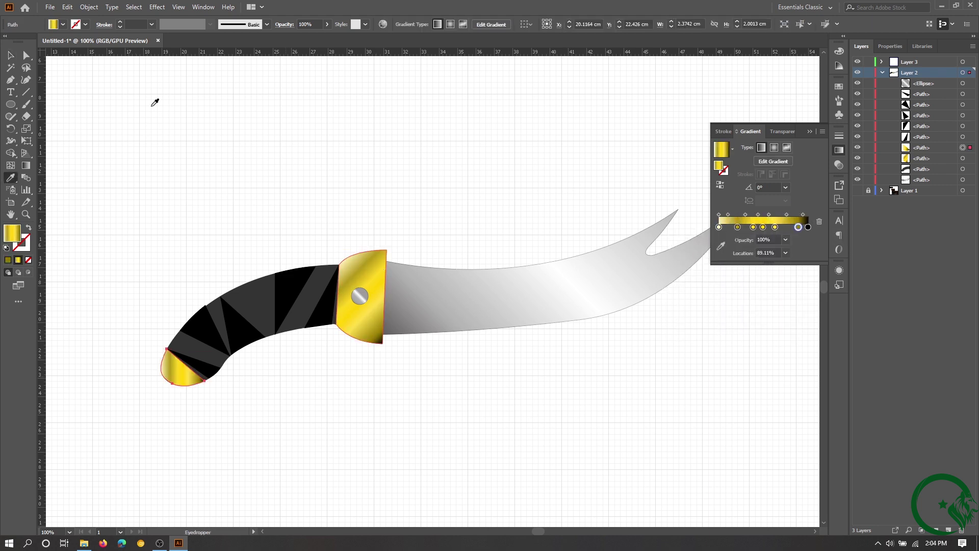
key(ctrl+plus)
click(785, 187)
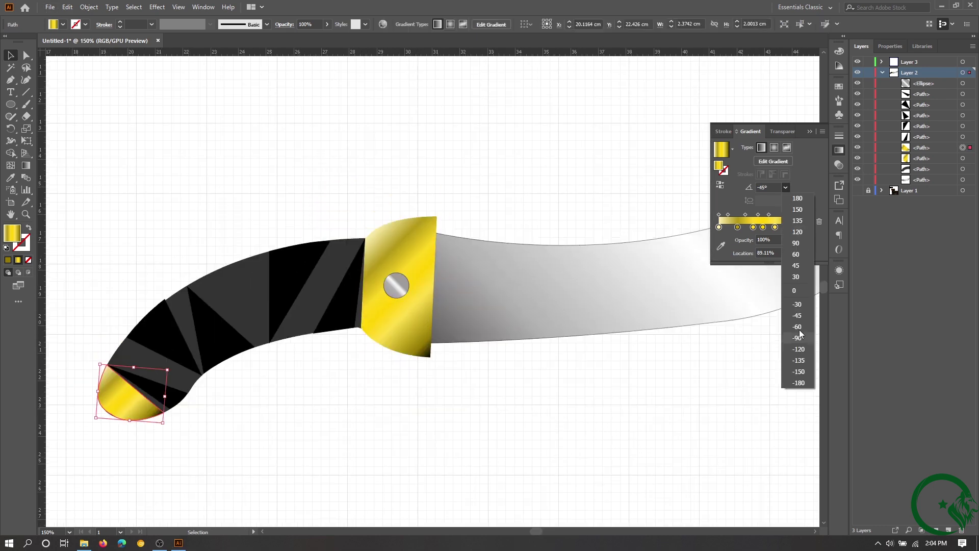
click(787, 187)
click(649, 129)
Trace a closed sheath outline about 19.8 by 11.9 cm around the blade on Layer 3 and fill it with dark brown 26210F.
key(ctrl+minus)
key(ctrl+minus)
key(ctrl+minus)
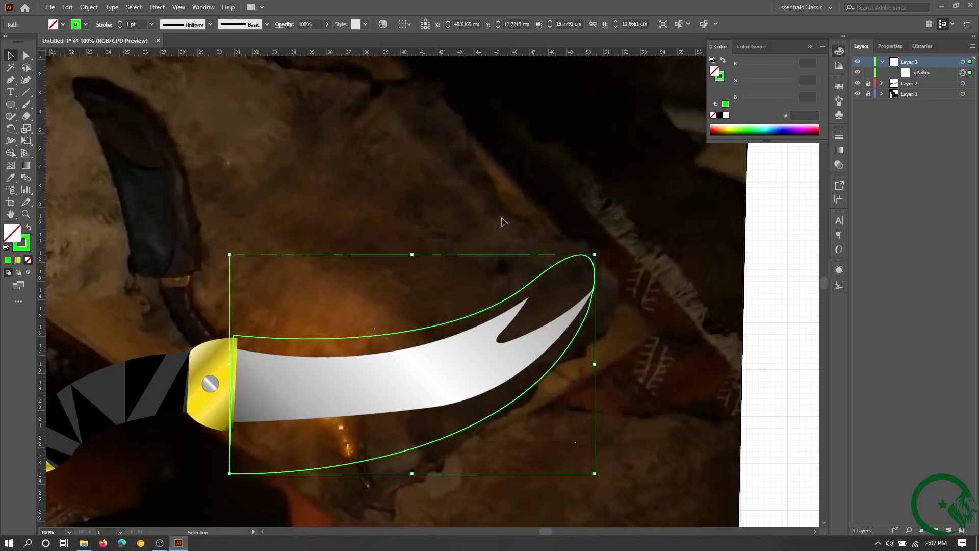
click(741, 118)
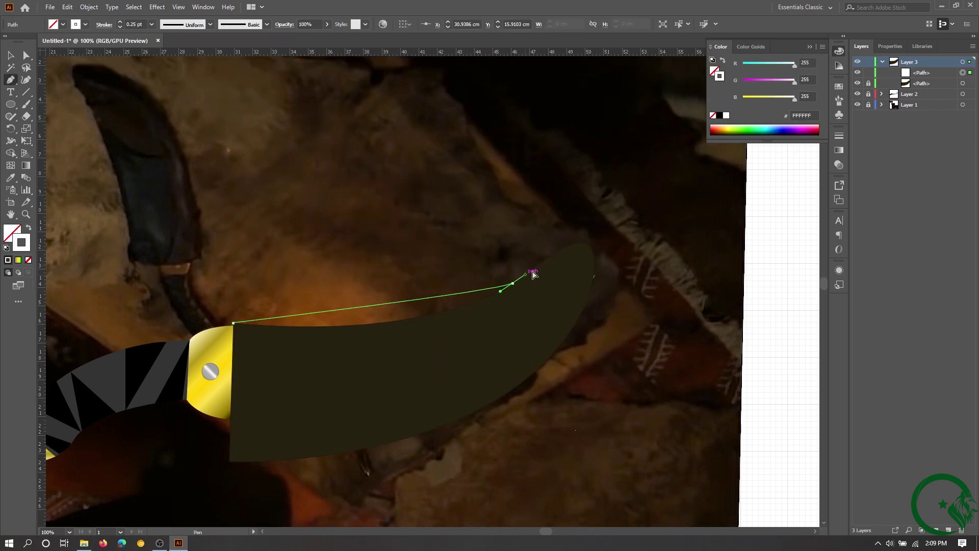
Draw black curved shapes over the sheath's upper body and near its tip, and lighten the sheath's brown fill.
click(442, 457)
drag(442, 459, 427, 405)
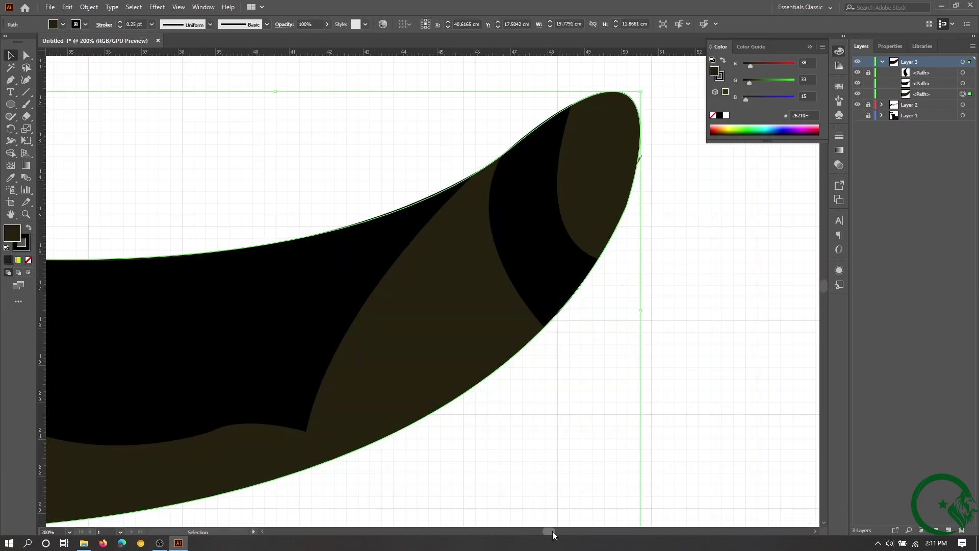
click(12, 92)
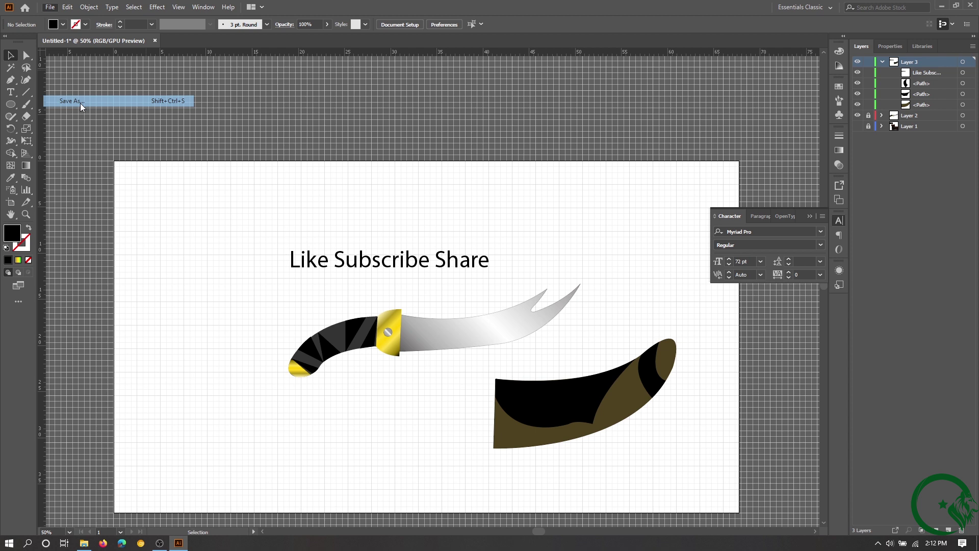
Save the document as Untitled-1.ai.
click(81, 103)
key(Return)
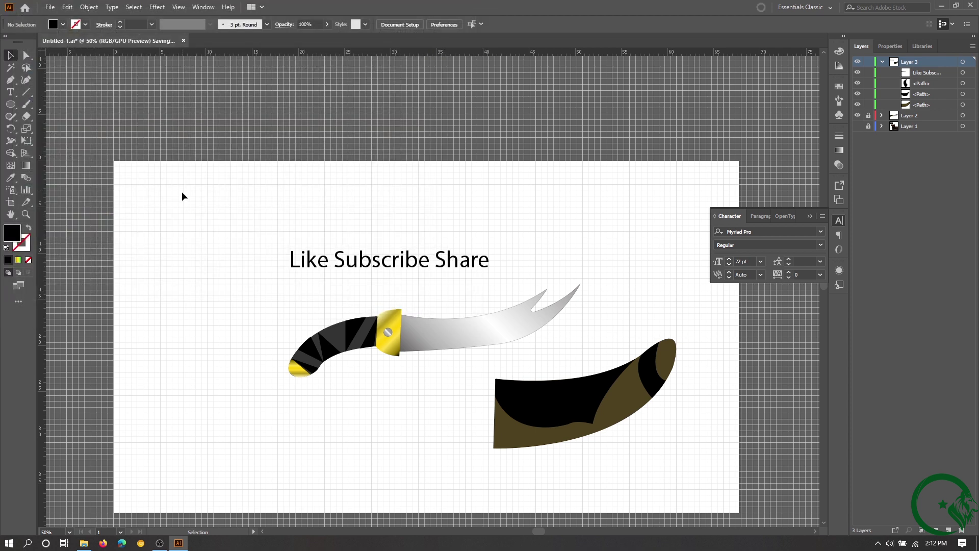